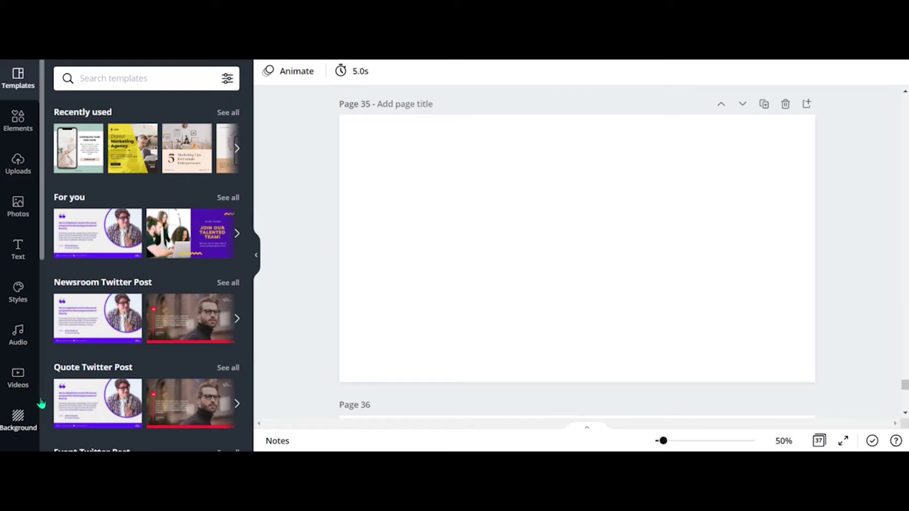
Search the videos for "moon" and add the 12-second clip of a small moon on black to page 35.
{"action": "left_click", "coordinate": [20, 382]}
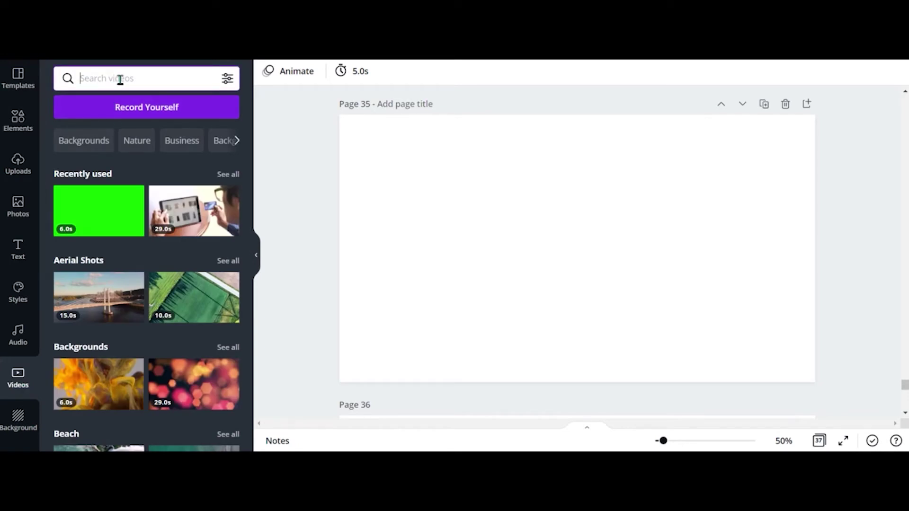
{"action": "type", "text": "moo"}
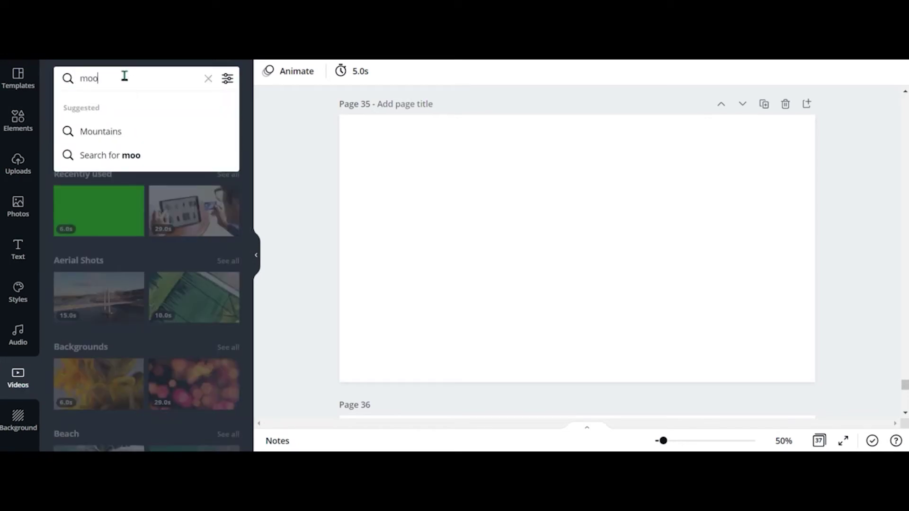
{"action": "key", "text": "Return"}
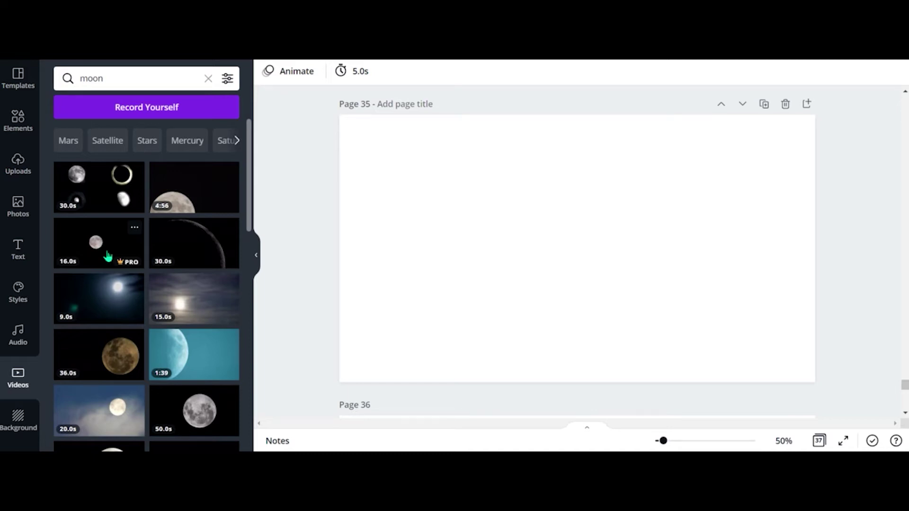
{"action": "scroll", "coordinate": [108, 256], "scroll_direction": "down", "scroll_amount": 3}
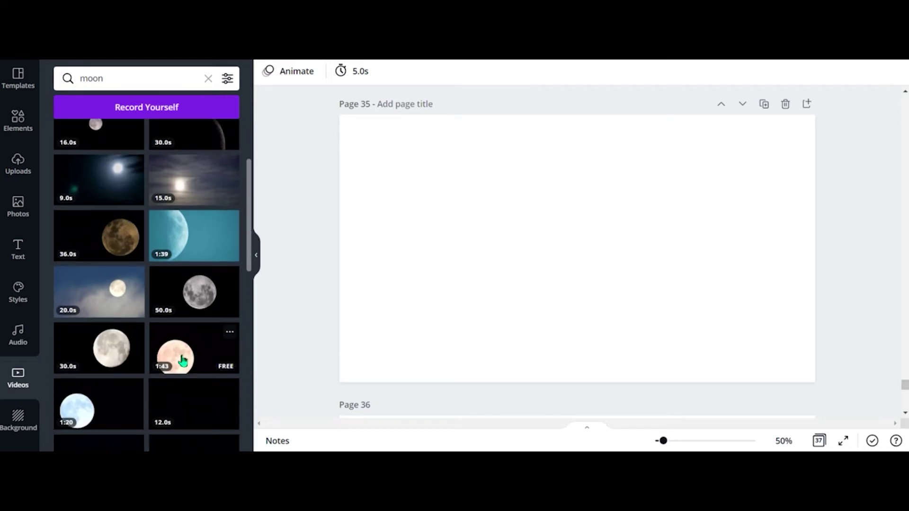
{"action": "scroll", "coordinate": [177, 353], "scroll_direction": "down", "scroll_amount": 2}
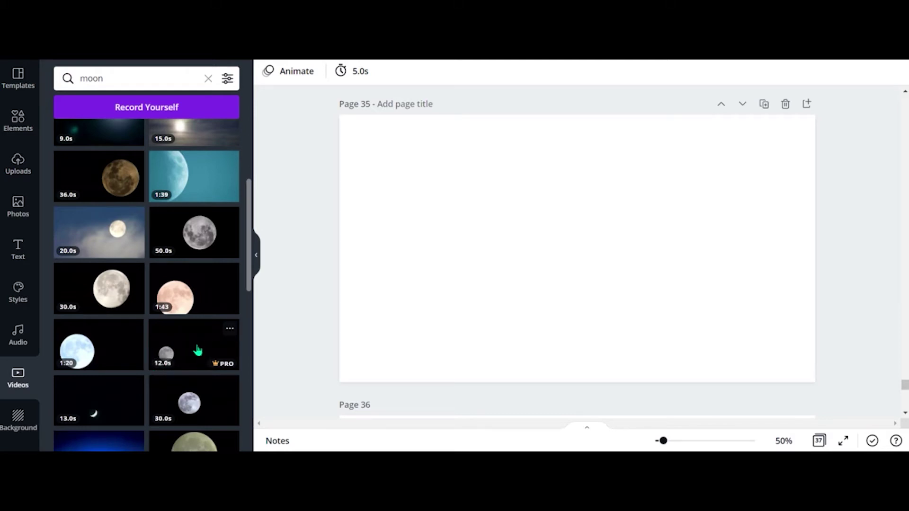
{"action": "left_click", "coordinate": [198, 351]}
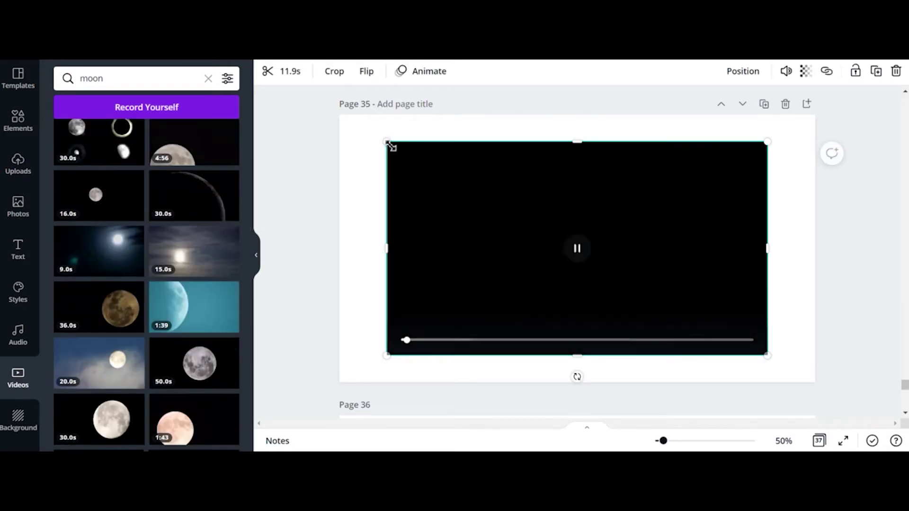
Enlarge the moon video beyond the page edges so that it covers the whole of page 35.
{"action": "left_click_drag", "start_coordinate": [389, 146], "coordinate": [310, 99]}
{"action": "left_click_drag", "start_coordinate": [768, 356], "coordinate": [848, 401]}
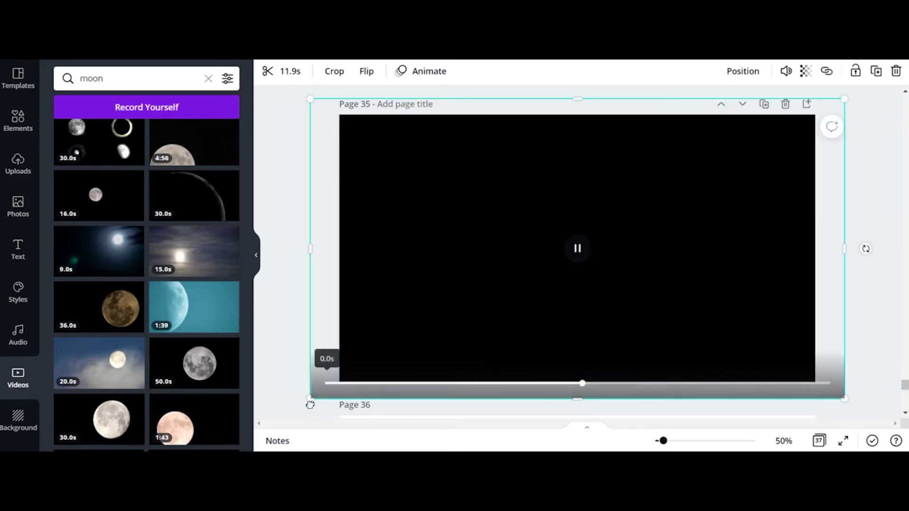
{"action": "left_click_drag", "start_coordinate": [311, 400], "coordinate": [270, 417]}
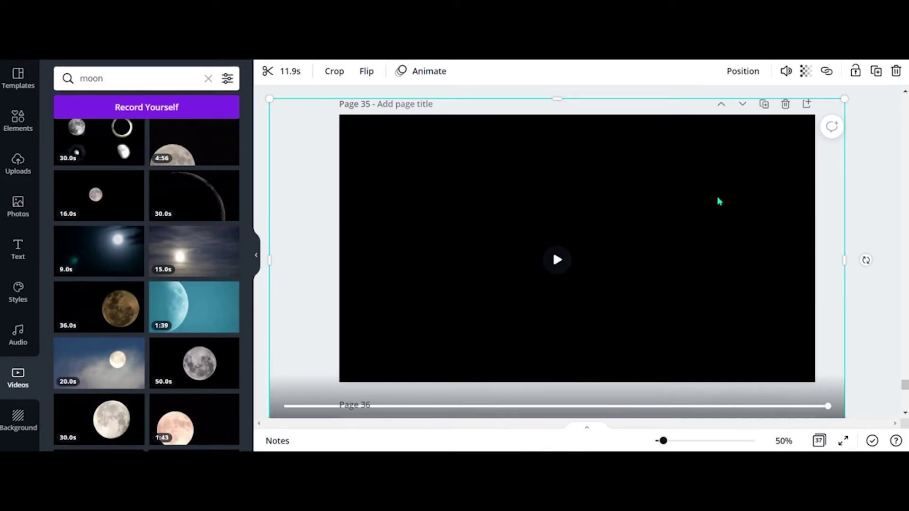
Set the moon video's transparency to 8 and deselect it.
{"action": "left_click", "coordinate": [806, 75]}
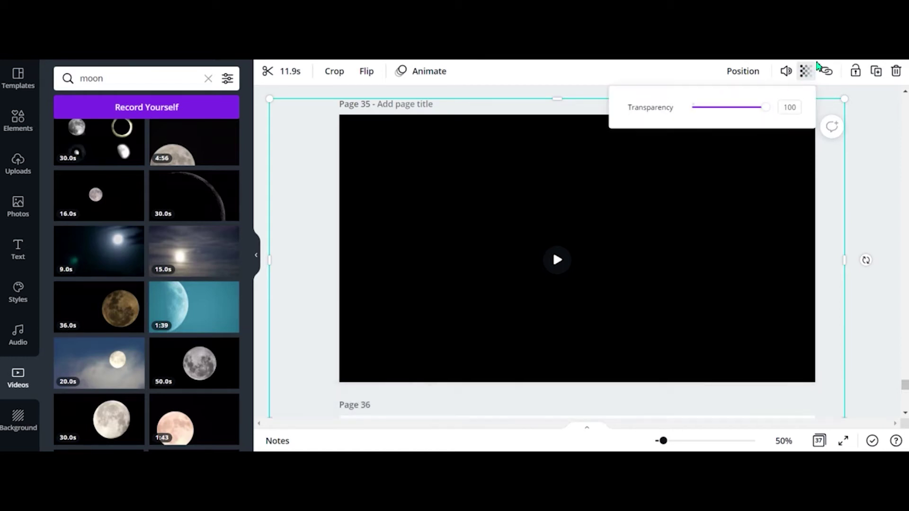
{"action": "left_click_drag", "start_coordinate": [766, 110], "coordinate": [703, 121]}
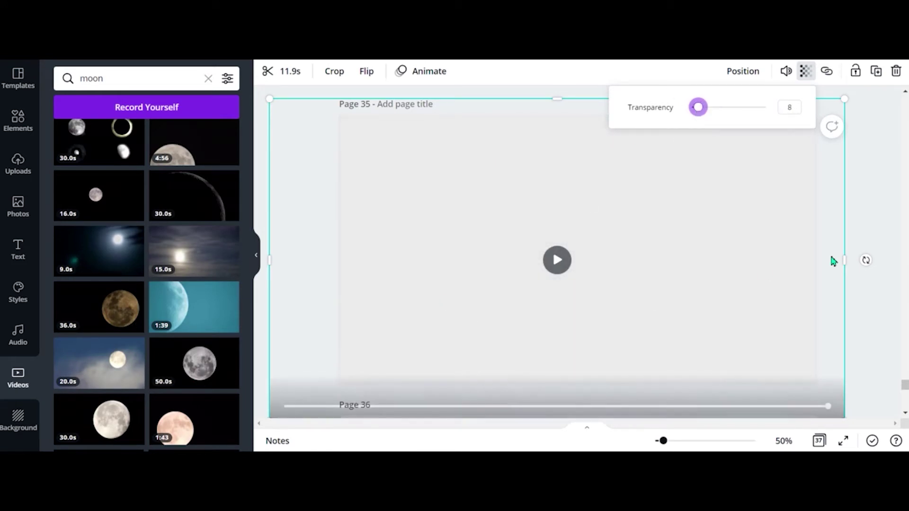
{"action": "left_click", "coordinate": [887, 189]}
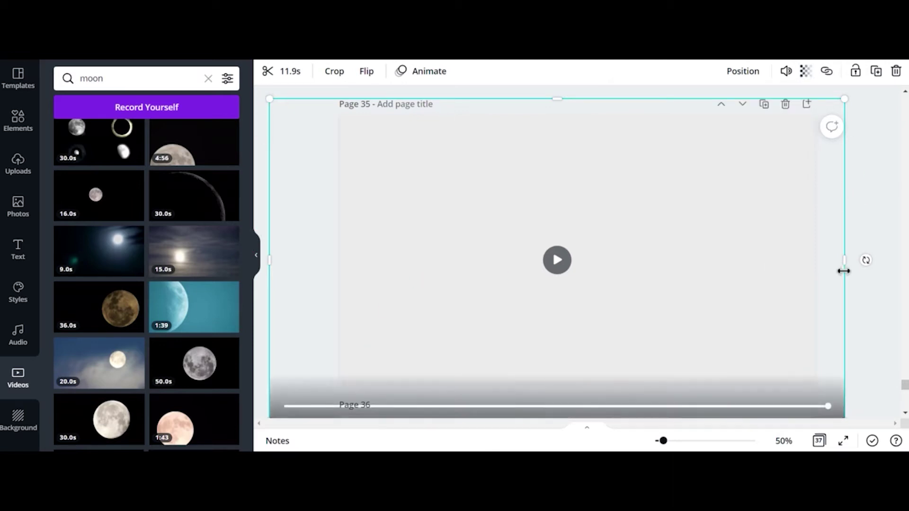
{"action": "left_click", "coordinate": [899, 228]}
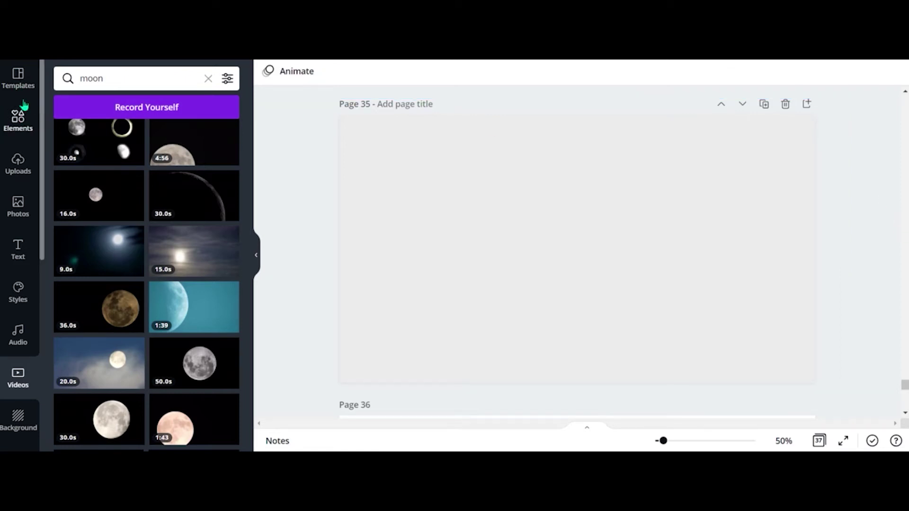
Search the elements for "tree", limit the results to graphics and add the bare branching tree.
{"action": "left_click", "coordinate": [19, 121]}
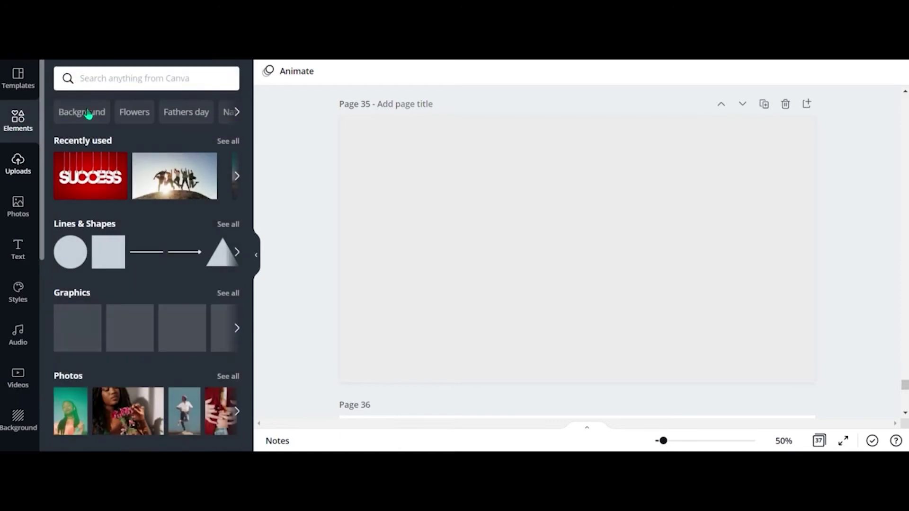
{"action": "left_click", "coordinate": [106, 80]}
{"action": "type", "text": "tree"}
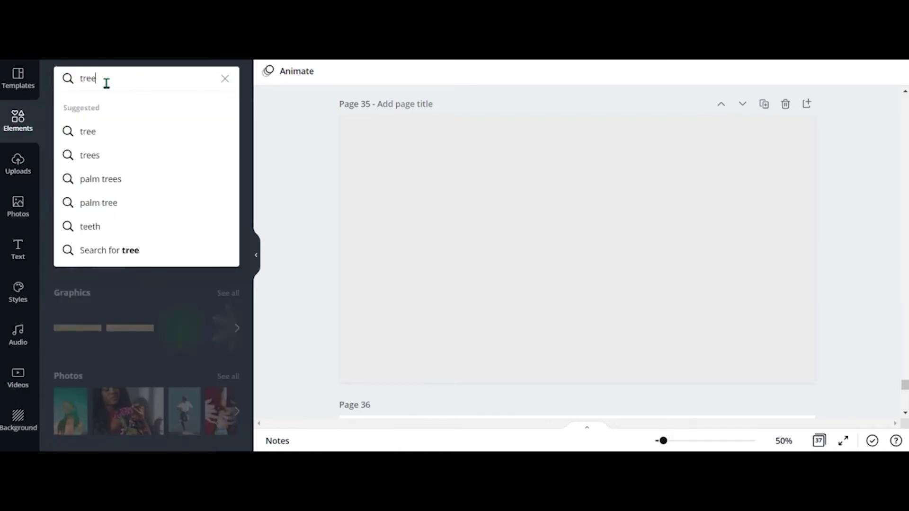
{"action": "key", "text": "Return"}
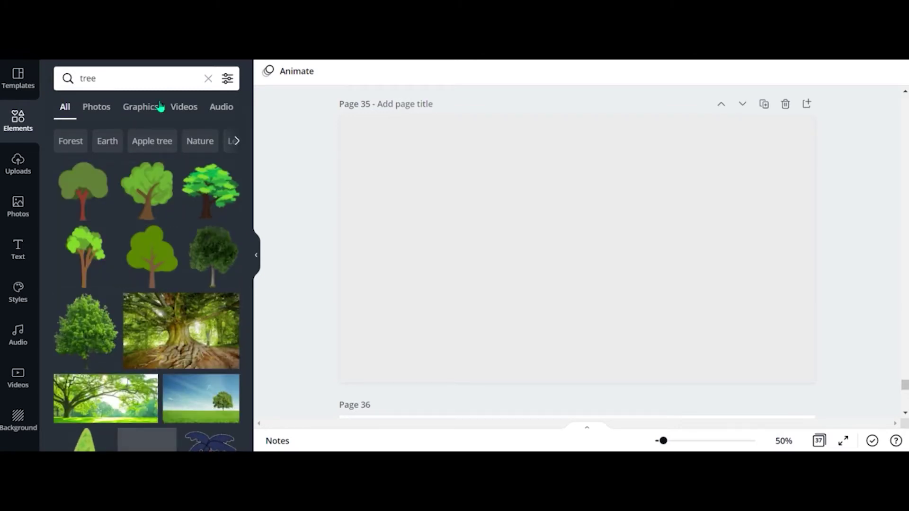
{"action": "left_click", "coordinate": [135, 113]}
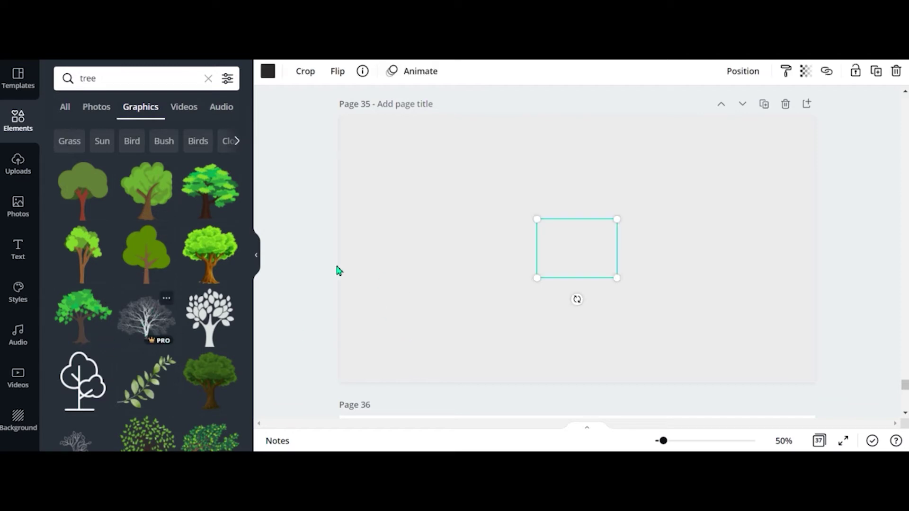
Place the tree, slightly enlarged, in the lower-left corner of page 35 and recolour it black.
{"action": "left_click_drag", "start_coordinate": [538, 279], "coordinate": [511, 301]}
{"action": "left_click_drag", "start_coordinate": [561, 268], "coordinate": [394, 352]}
{"action": "left_click", "coordinate": [267, 71]}
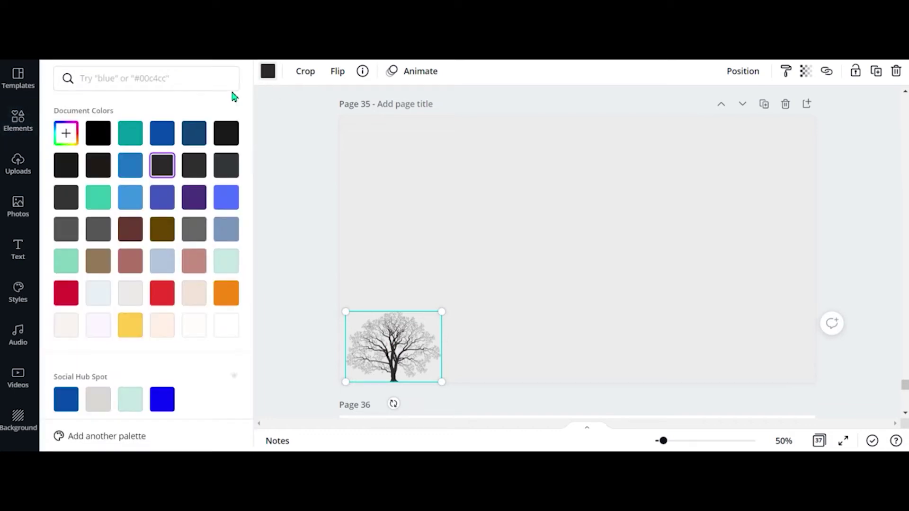
{"action": "left_click", "coordinate": [98, 133]}
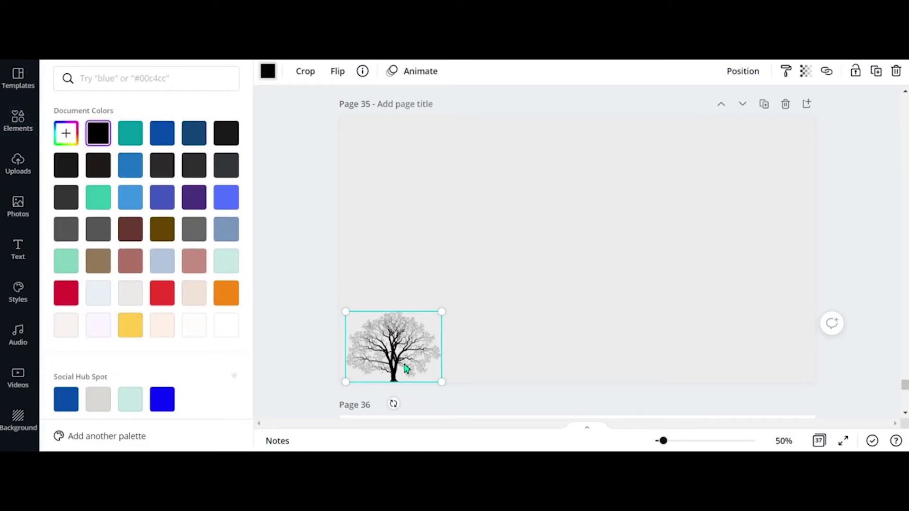
Duplicate the black tree twice and enlarge the copy farthest from the original to about 404 × 298.
{"action": "left_click", "coordinate": [876, 71]}
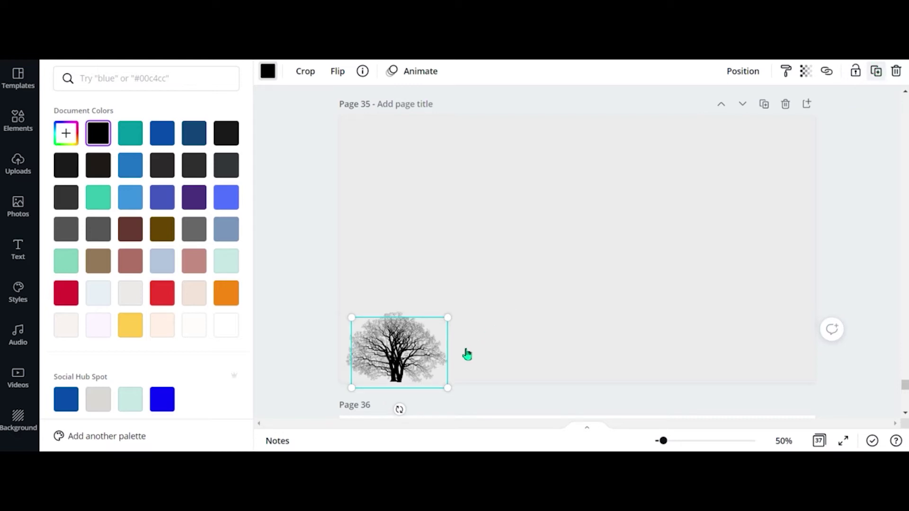
{"action": "mouse_move", "coordinate": [497, 331]}
{"action": "left_mouse_down"}
{"action": "mouse_move", "coordinate": [425, 361]}
{"action": "mouse_move", "coordinate": [490, 326]}
{"action": "left_mouse_up"}
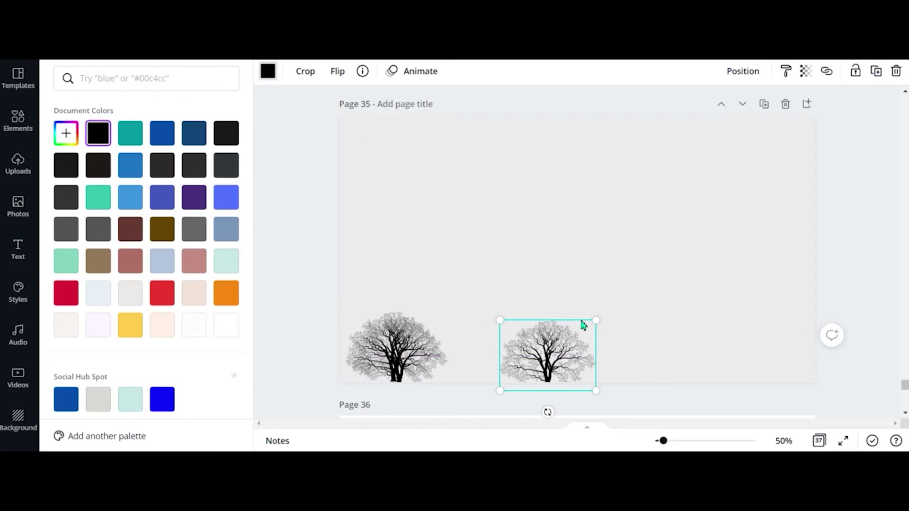
{"action": "left_click_drag", "start_coordinate": [605, 305], "coordinate": [620, 302]}
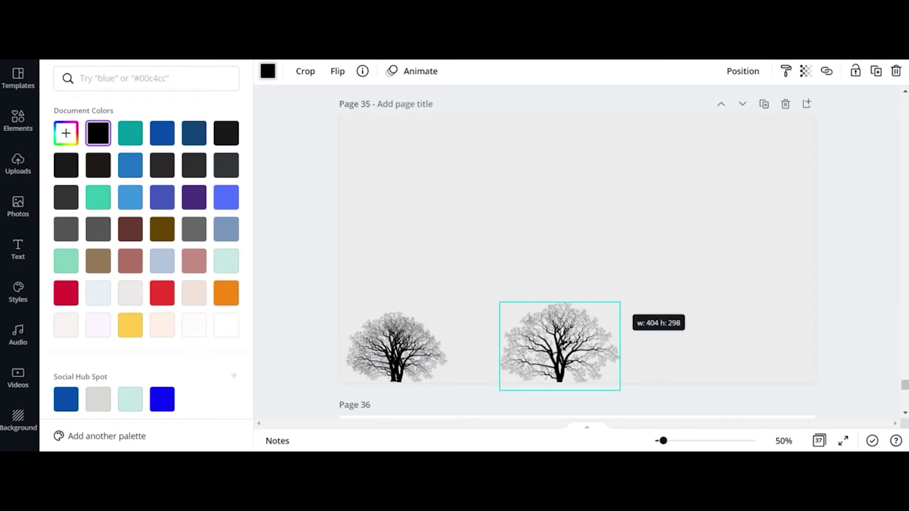
Arrange the three trees side by side along the page's lower edge, with the largest in the middle.
{"action": "left_click", "coordinate": [564, 354]}
{"action": "left_click_drag", "start_coordinate": [548, 350], "coordinate": [471, 347]}
{"action": "left_click", "coordinate": [396, 364]}
{"action": "left_click_drag", "start_coordinate": [396, 364], "coordinate": [549, 355]}
{"action": "left_click_drag", "start_coordinate": [595, 309], "coordinate": [609, 297]}
{"action": "left_click", "coordinate": [420, 294]}
{"action": "left_click_drag", "start_coordinate": [420, 294], "coordinate": [399, 300]}
{"action": "left_click", "coordinate": [380, 343]}
{"action": "left_click", "coordinate": [380, 344]}
{"action": "mouse_move", "coordinate": [380, 343]}
{"action": "left_mouse_down"}
{"action": "mouse_move", "coordinate": [368, 341]}
{"action": "mouse_move", "coordinate": [375, 332]}
{"action": "mouse_move", "coordinate": [375, 342]}
{"action": "left_mouse_up"}
Play the background video to preview the moon moving behind the trees.
{"action": "left_click", "coordinate": [509, 246]}
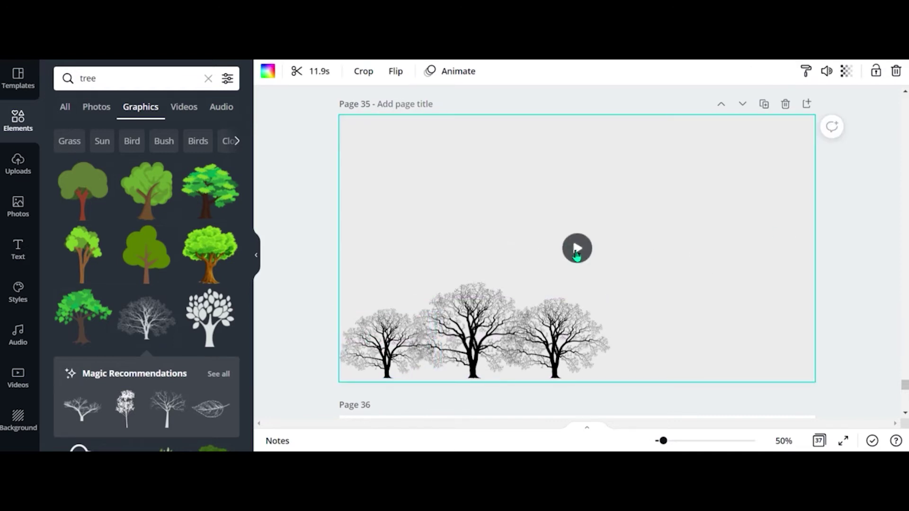
{"action": "left_click", "coordinate": [579, 253]}
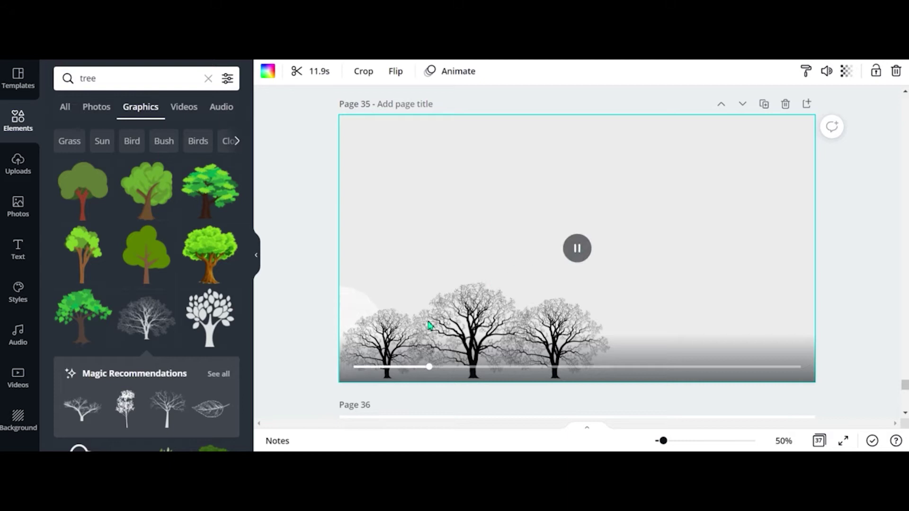
{"action": "left_click", "coordinate": [577, 248]}
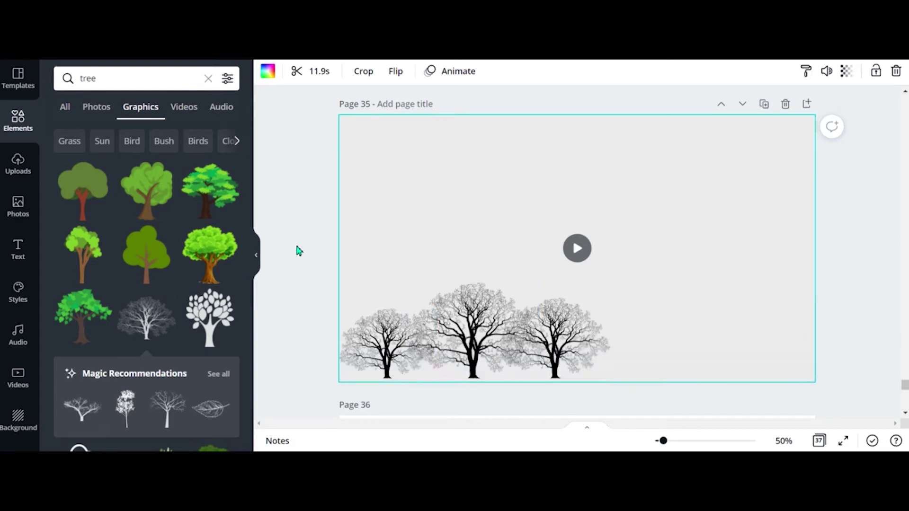
{"action": "left_click", "coordinate": [372, 314]}
{"action": "left_click", "coordinate": [469, 319]}
Search the elements for "owl bird" and browse the graphics results for a simple owl.
{"action": "left_click", "coordinate": [123, 79]}
{"action": "type", "text": "owl bird"}
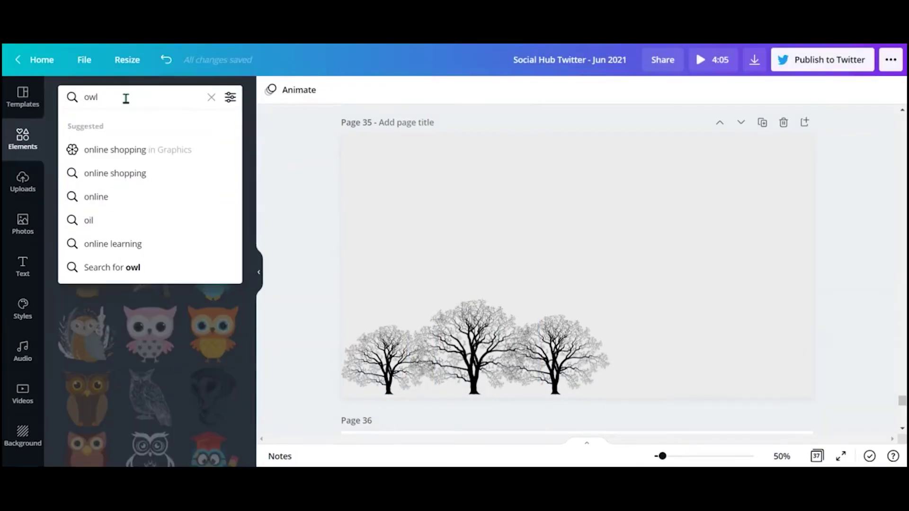
{"action": "key", "text": "Return"}
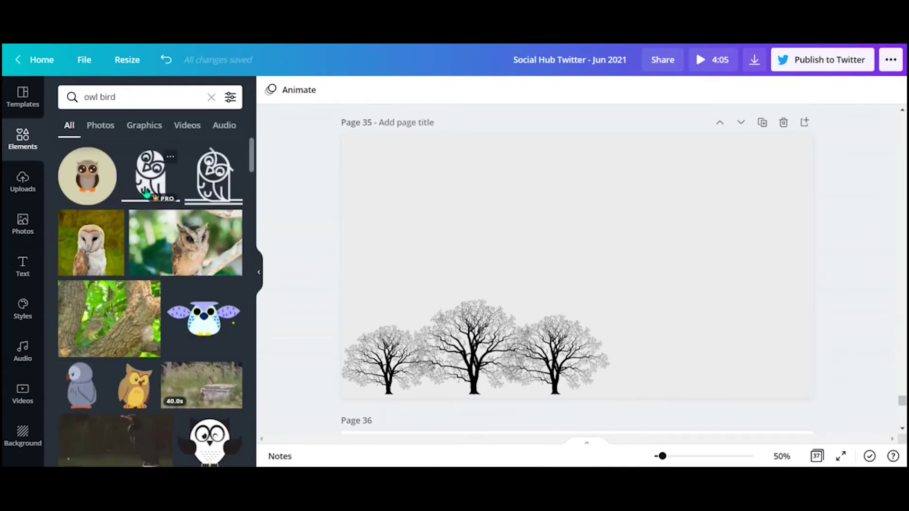
{"action": "left_click", "coordinate": [144, 126]}
{"action": "scroll", "coordinate": [220, 266], "scroll_direction": "down", "scroll_amount": 5}
{"action": "scroll", "coordinate": [210, 260], "scroll_direction": "down", "scroll_amount": 10}
{"action": "scroll", "coordinate": [208, 260], "scroll_direction": "down", "scroll_amount": 3}
Add two copies of the black outline owl, shrink them and place both on the middle tree's branches.
{"action": "left_click", "coordinate": [203, 235]}
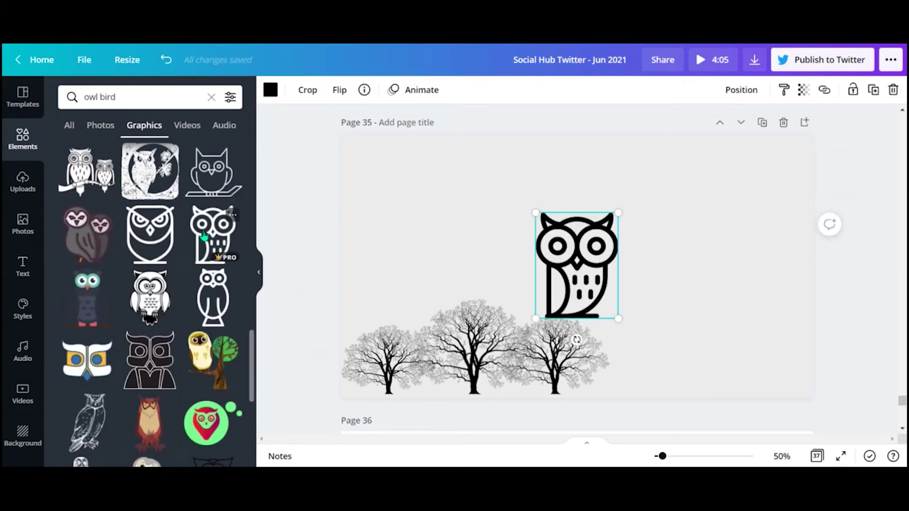
{"action": "left_click", "coordinate": [204, 236]}
{"action": "left_click_drag", "start_coordinate": [542, 324], "coordinate": [456, 330]}
{"action": "left_click", "coordinate": [553, 240]}
{"action": "left_click", "coordinate": [608, 227]}
{"action": "left_click_drag", "start_coordinate": [614, 231], "coordinate": [496, 329]}
{"action": "left_click", "coordinate": [532, 248]}
{"action": "left_click", "coordinate": [538, 268]}
{"action": "left_click", "coordinate": [489, 320]}
Add the solid owl graphic, duplicate it and shrink both copies together to about 99 × 126.
{"action": "scroll", "coordinate": [203, 386], "scroll_direction": "down", "scroll_amount": 4}
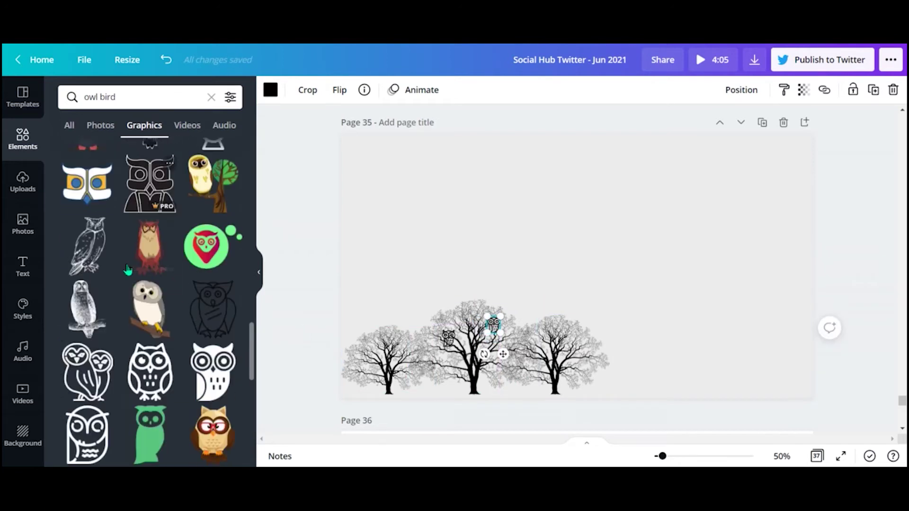
{"action": "left_click", "coordinate": [204, 384]}
{"action": "key", "text": "ctrl+d"}
{"action": "left_click_drag", "start_coordinate": [528, 242], "coordinate": [569, 258]}
{"action": "left_click", "coordinate": [647, 252]}
{"action": "left_click", "coordinate": [610, 299]}
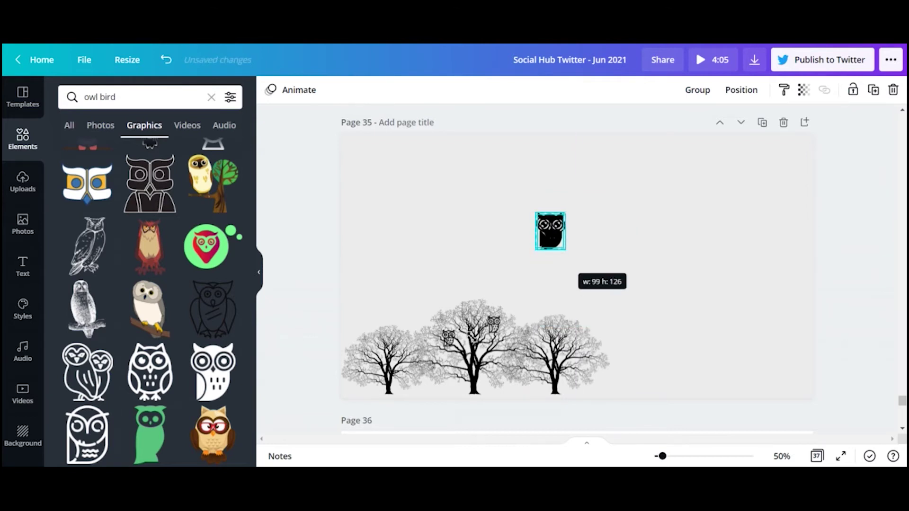
Replace the middle tree's outline owls with the two solid owls, shrinking the one on the right-hand branch to about 46 × 59.
{"action": "left_click", "coordinate": [454, 340]}
{"action": "mouse_move", "coordinate": [446, 335]}
{"action": "left_mouse_down"}
{"action": "mouse_move", "coordinate": [481, 327]}
{"action": "mouse_move", "coordinate": [538, 260]}
{"action": "mouse_move", "coordinate": [453, 336]}
{"action": "left_mouse_up"}
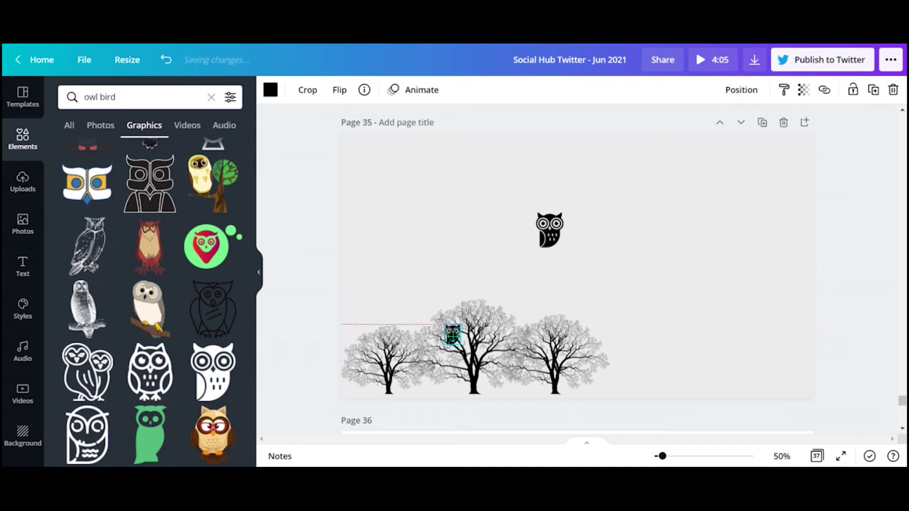
{"action": "left_click", "coordinate": [553, 227]}
{"action": "left_click_drag", "start_coordinate": [536, 248], "coordinate": [498, 318]}
{"action": "left_click", "coordinate": [598, 199]}
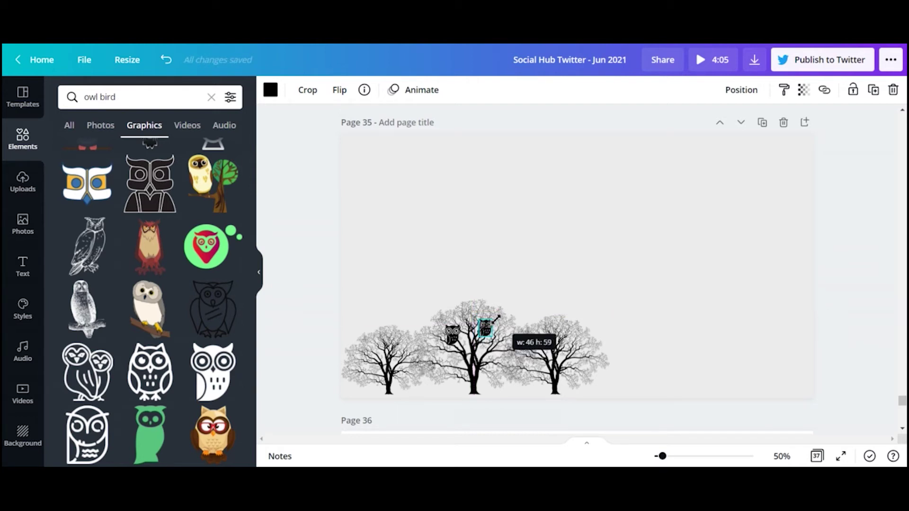
{"action": "left_click", "coordinate": [582, 251]}
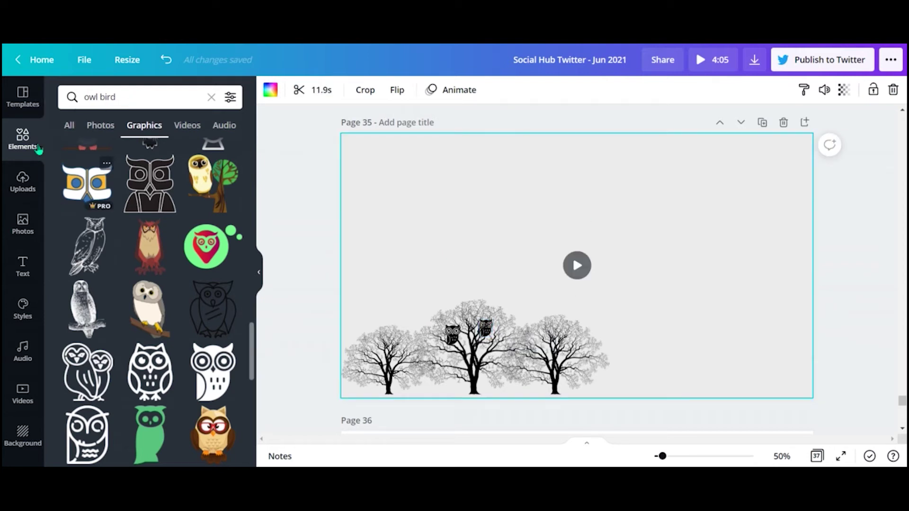
Search the elements for "grass" and add the long strip of thin grass blades to the page.
{"action": "left_click", "coordinate": [75, 107]}
{"action": "type", "text": "grass"}
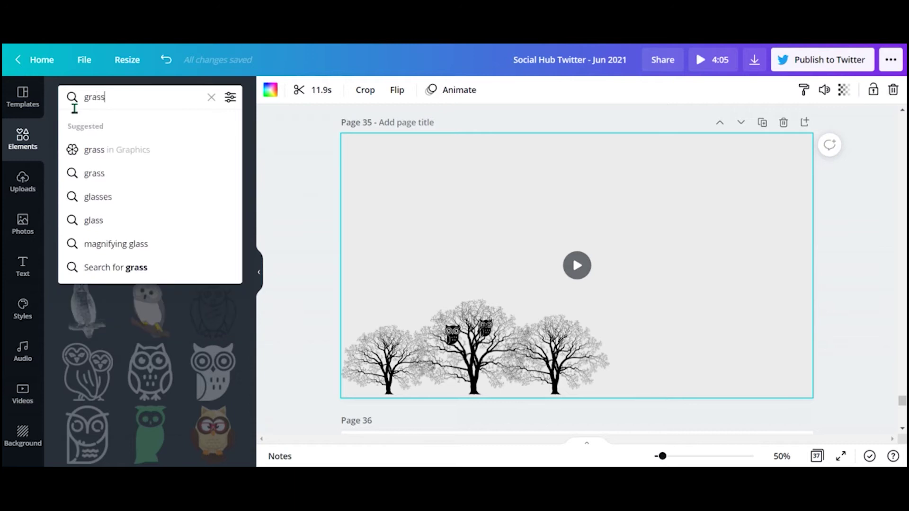
{"action": "key", "text": "Return"}
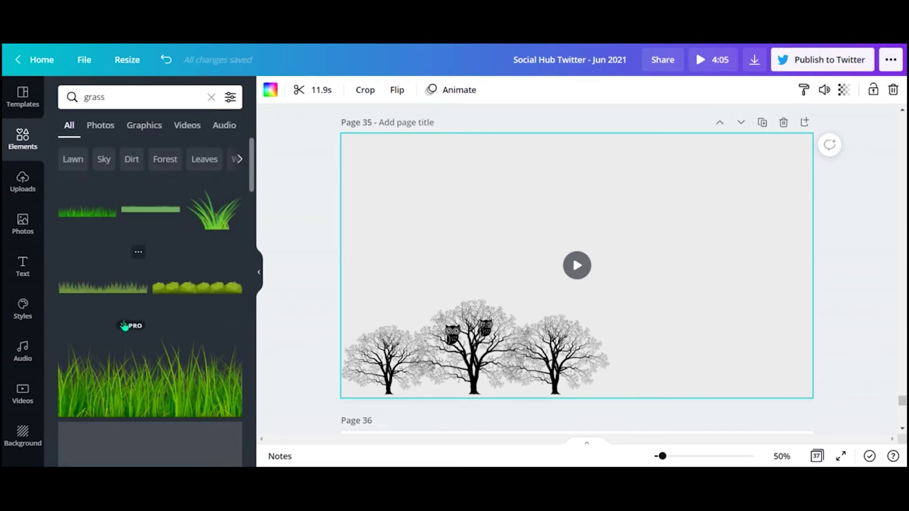
{"action": "left_click", "coordinate": [104, 283]}
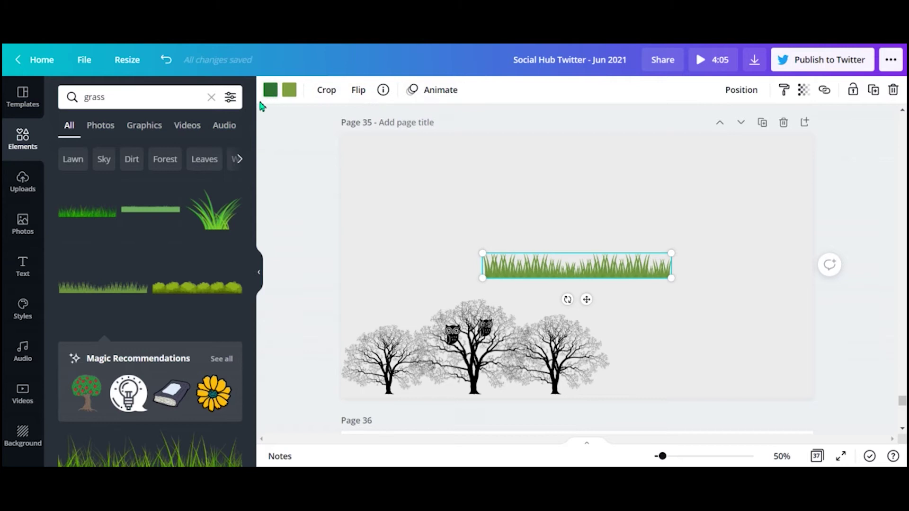
Recolour both green tones of the grass strip black.
{"action": "left_click", "coordinate": [271, 90]}
{"action": "left_click", "coordinate": [102, 151]}
{"action": "left_click", "coordinate": [289, 90]}
{"action": "left_click", "coordinate": [102, 151]}
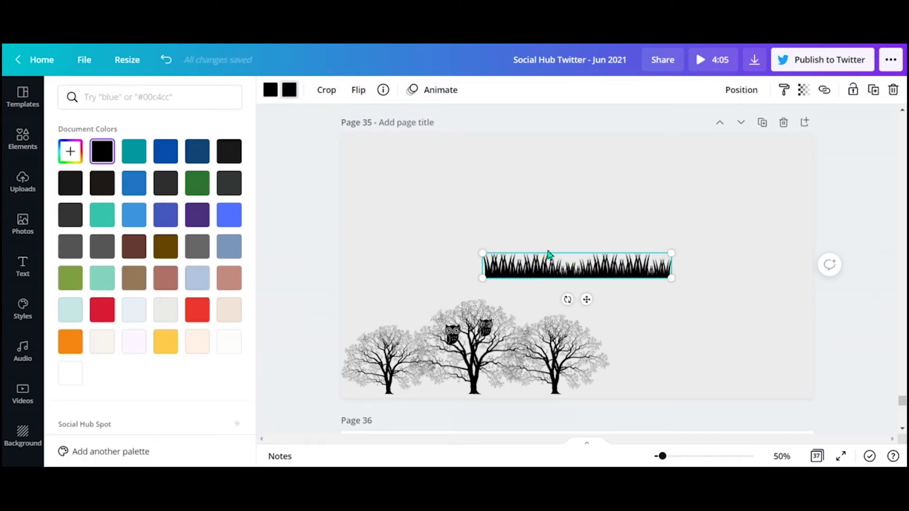
Duplicate the black grass strip, shrink the strips and line them up along the page's bottom edge beneath the three trees.
{"action": "left_click", "coordinate": [874, 95]}
{"action": "left_click_drag", "start_coordinate": [561, 287], "coordinate": [407, 394]}
{"action": "left_click_drag", "start_coordinate": [493, 376], "coordinate": [459, 384]}
{"action": "left_click_drag", "start_coordinate": [516, 283], "coordinate": [476, 399]}
{"action": "left_click_drag", "start_coordinate": [641, 397], "coordinate": [582, 397]}
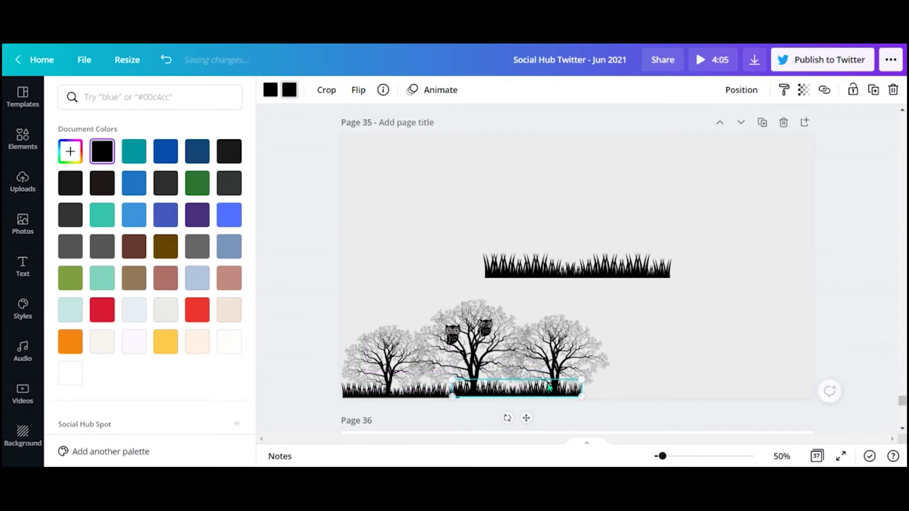
{"action": "left_click", "coordinate": [505, 270]}
{"action": "left_click_drag", "start_coordinate": [504, 270], "coordinate": [521, 307]}
{"action": "left_click_drag", "start_coordinate": [690, 314], "coordinate": [623, 305]}
{"action": "left_click_drag", "start_coordinate": [564, 303], "coordinate": [570, 391]}
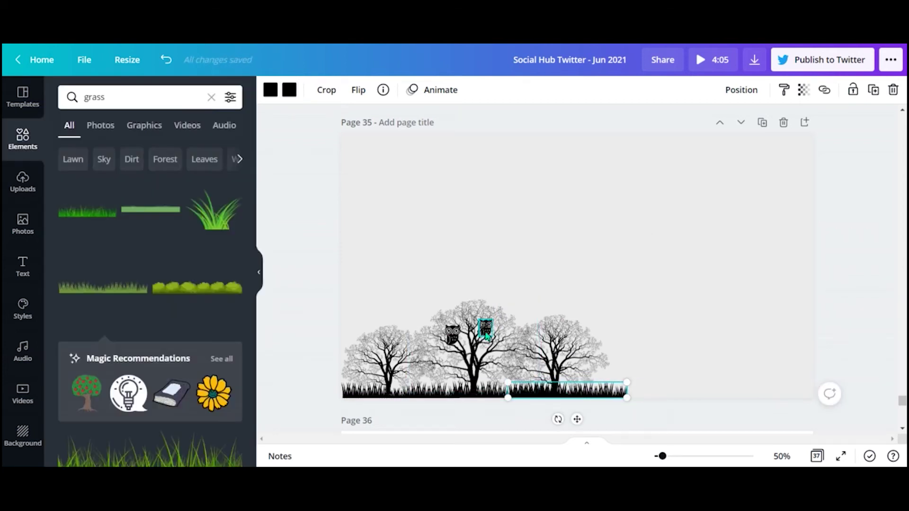
Nudge the right-hand owl slightly up and to the right on the middle tree's branch.
{"action": "double_click", "coordinate": [486, 329]}
{"action": "left_click", "coordinate": [488, 337]}
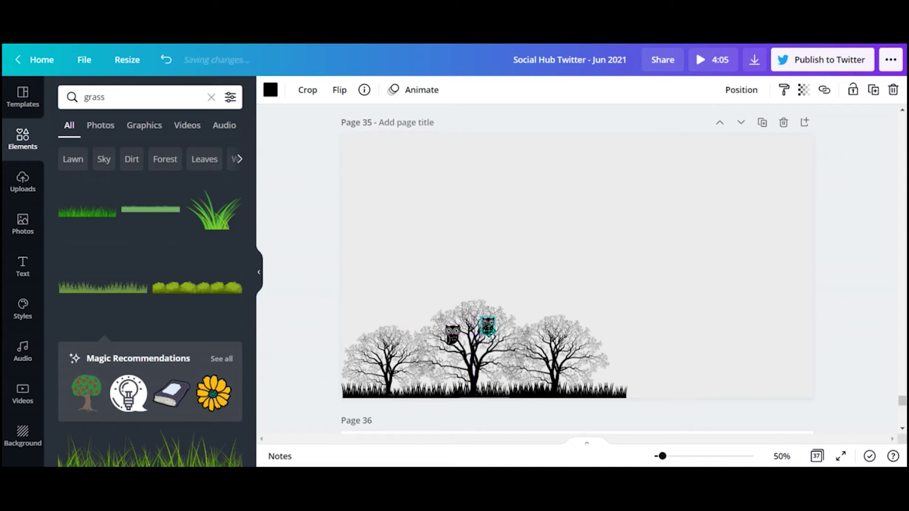
{"action": "left_click", "coordinate": [589, 247]}
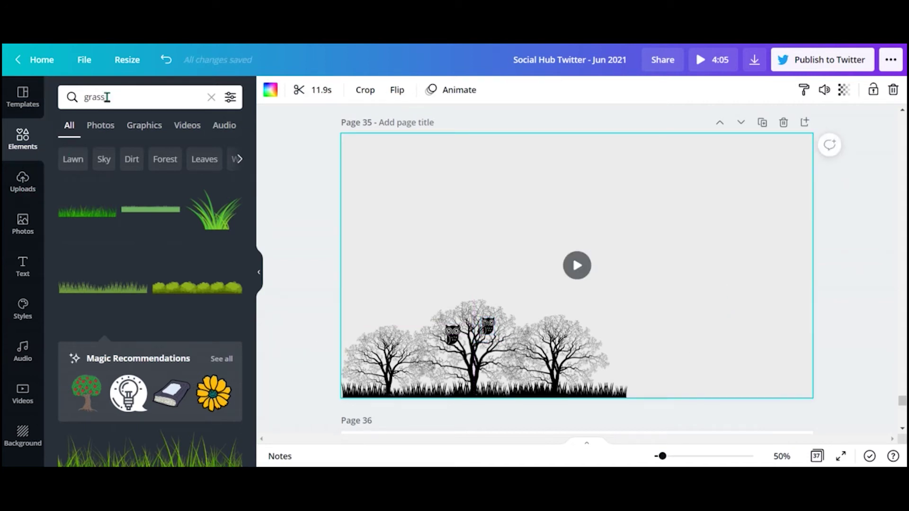
Search the elements for "mountain" and limit the results to graphics.
{"action": "left_click", "coordinate": [107, 97]}
{"action": "key", "text": "BackSpace"}
{"action": "key", "text": "BackSpace"}
{"action": "key", "text": "BackSpace"}
{"action": "key", "text": "BackSpace"}
{"action": "key", "text": "BackSpace"}
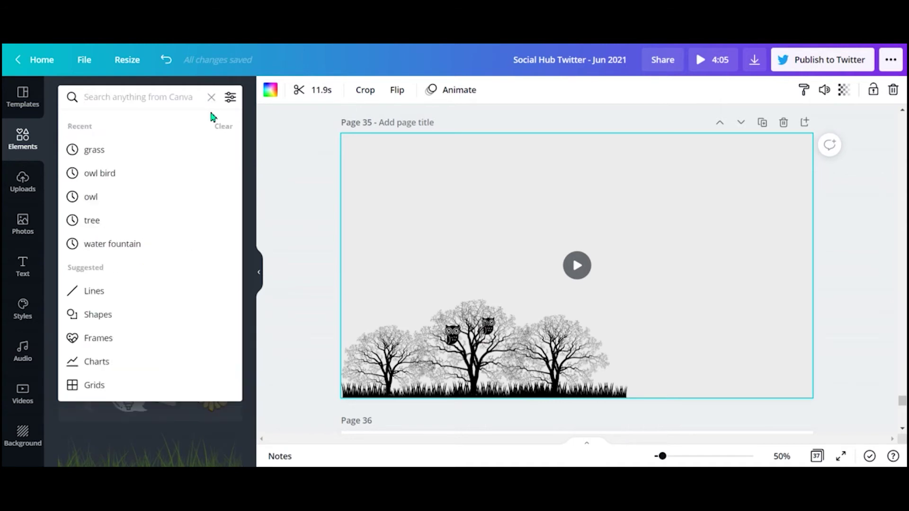
{"action": "type", "text": "mon"}
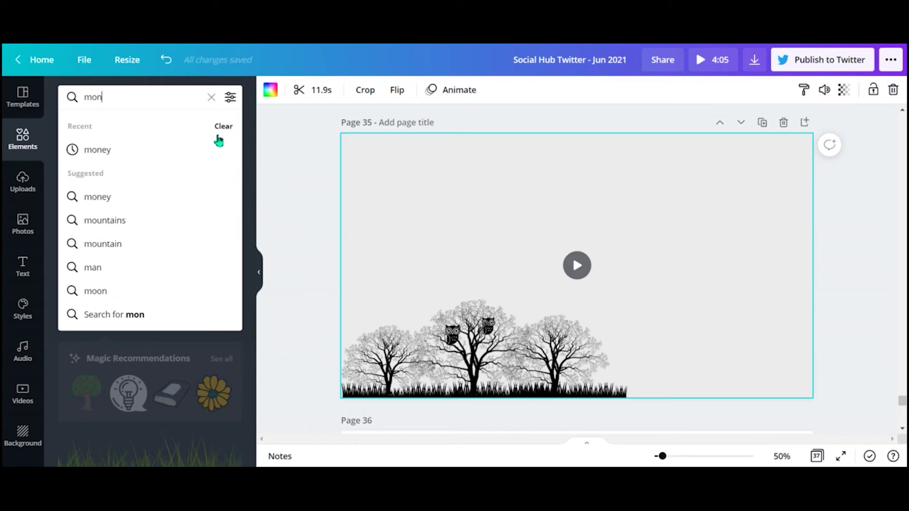
{"action": "key", "text": "BackSpace"}
{"action": "type", "text": "un"}
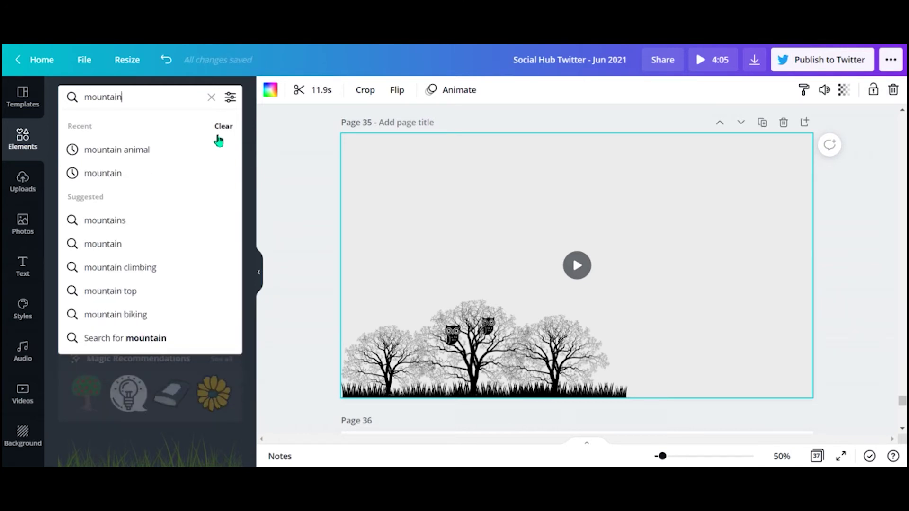
{"action": "type", "text": "tain"}
{"action": "key", "text": "Return"}
{"action": "left_click", "coordinate": [159, 133]}
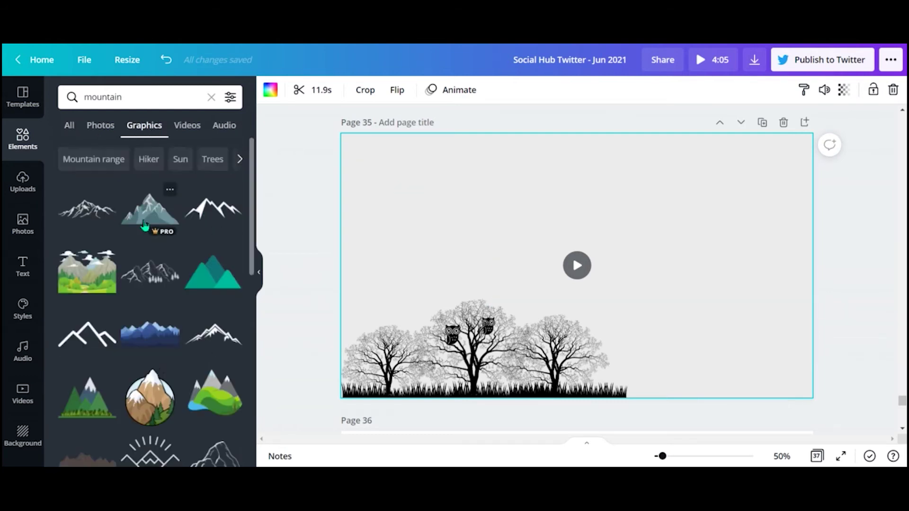
Try the grey snow-capped mountain graphic, recolouring all its colours black and enlarging it in the page's bottom-right corner.
{"action": "left_click", "coordinate": [146, 226]}
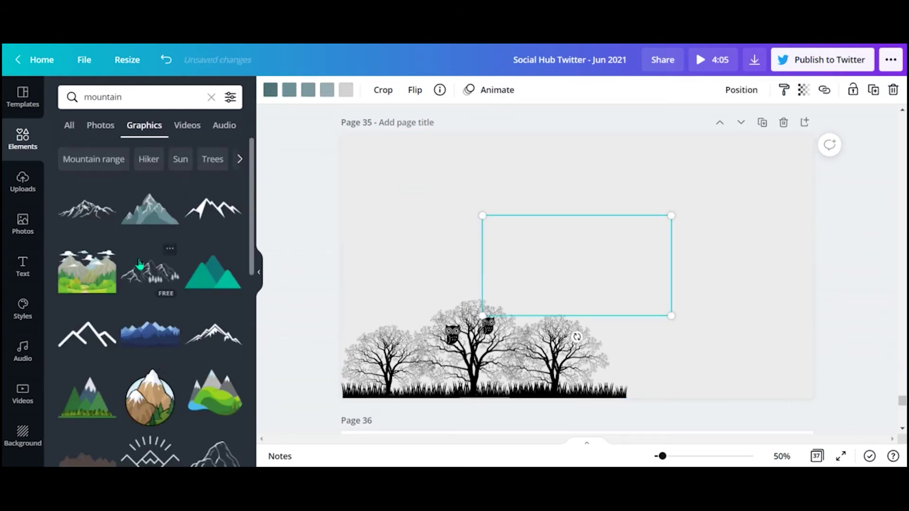
{"action": "left_click", "coordinate": [270, 90]}
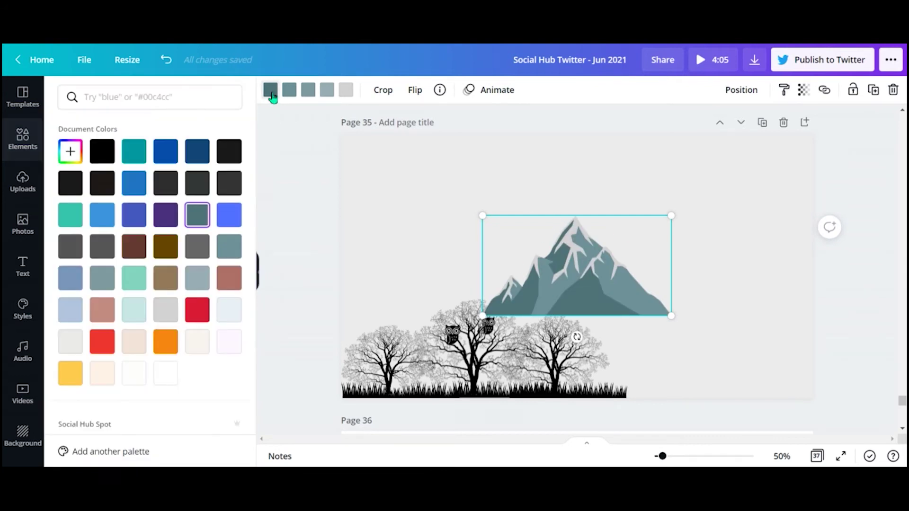
{"action": "left_click", "coordinate": [308, 90]}
{"action": "left_click", "coordinate": [325, 92]}
{"action": "left_click", "coordinate": [112, 154]}
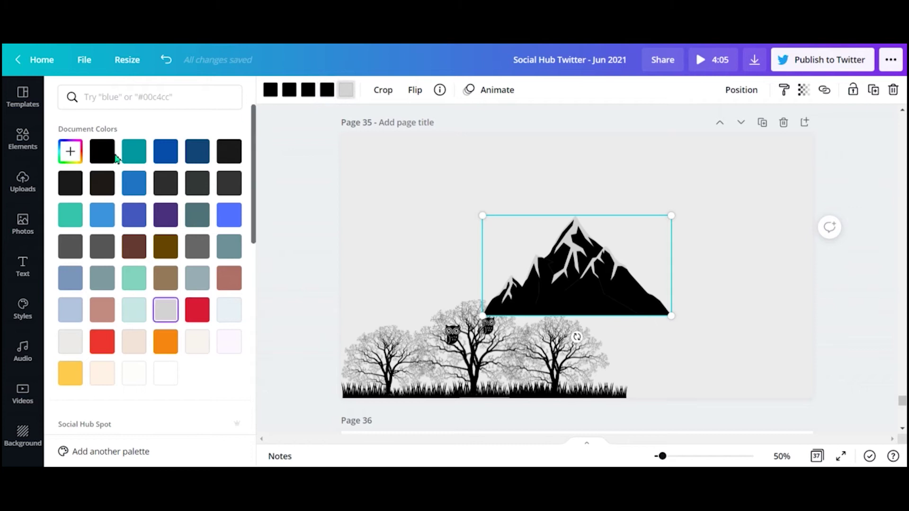
{"action": "left_click_drag", "start_coordinate": [561, 279], "coordinate": [652, 355]}
{"action": "left_click_drag", "start_coordinate": [771, 300], "coordinate": [842, 188]}
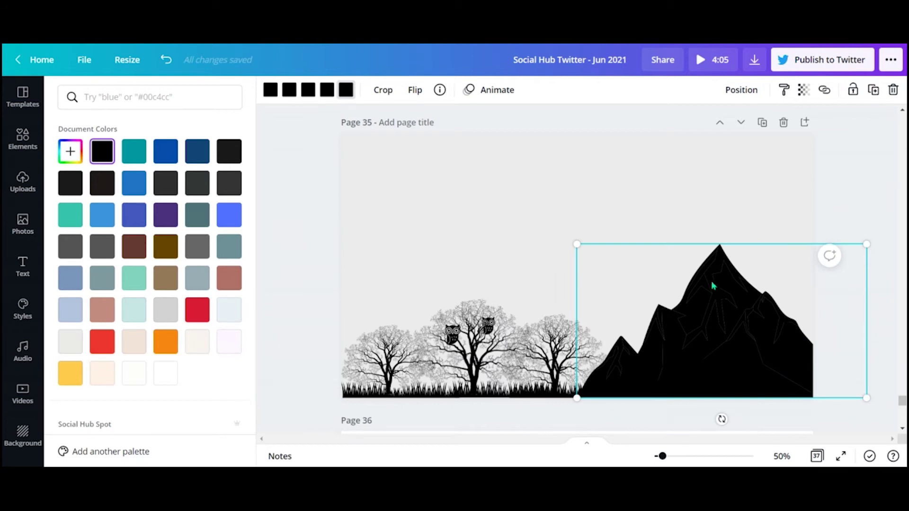
Browse the mountain graphics for an alternative mountain to put beside the trees.
{"action": "left_click", "coordinate": [8, 140]}
{"action": "left_click", "coordinate": [126, 96]}
{"action": "left_click", "coordinate": [101, 148]}
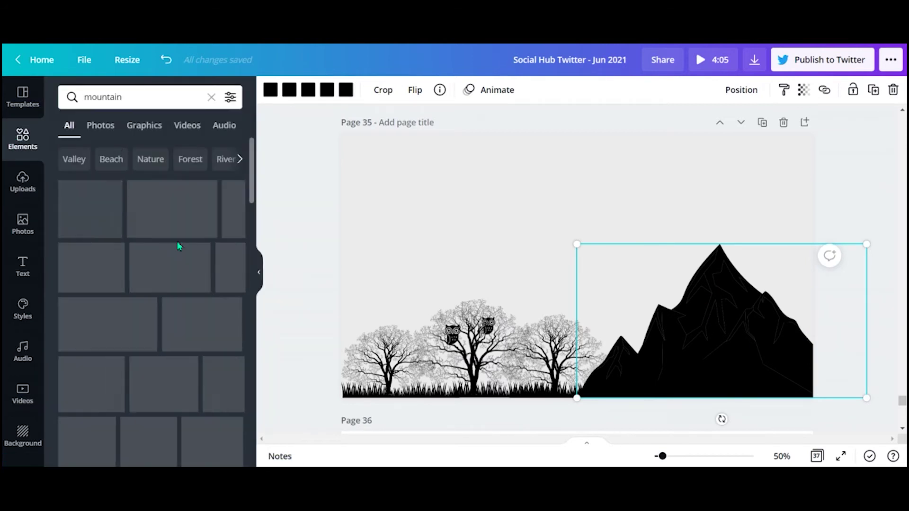
{"action": "left_click", "coordinate": [144, 125]}
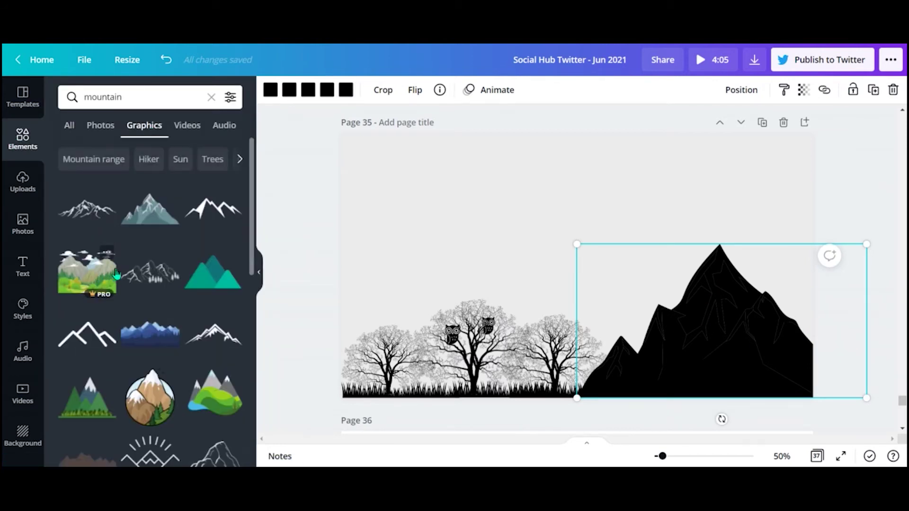
{"action": "scroll", "coordinate": [114, 275], "scroll_direction": "down", "scroll_amount": 10}
{"action": "scroll", "coordinate": [132, 245], "scroll_direction": "down", "scroll_amount": 4}
{"action": "scroll", "coordinate": [139, 334], "scroll_direction": "down", "scroll_amount": 3}
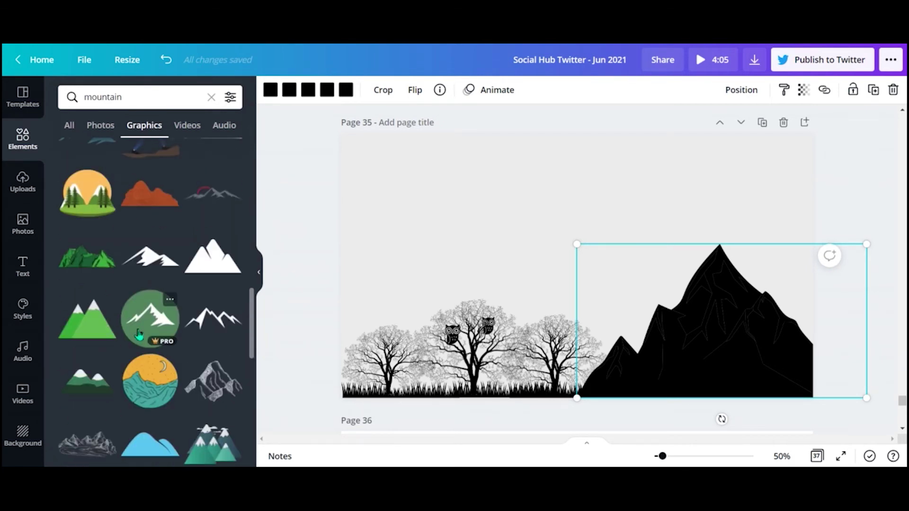
{"action": "scroll", "coordinate": [137, 329], "scroll_direction": "down", "scroll_amount": 10}
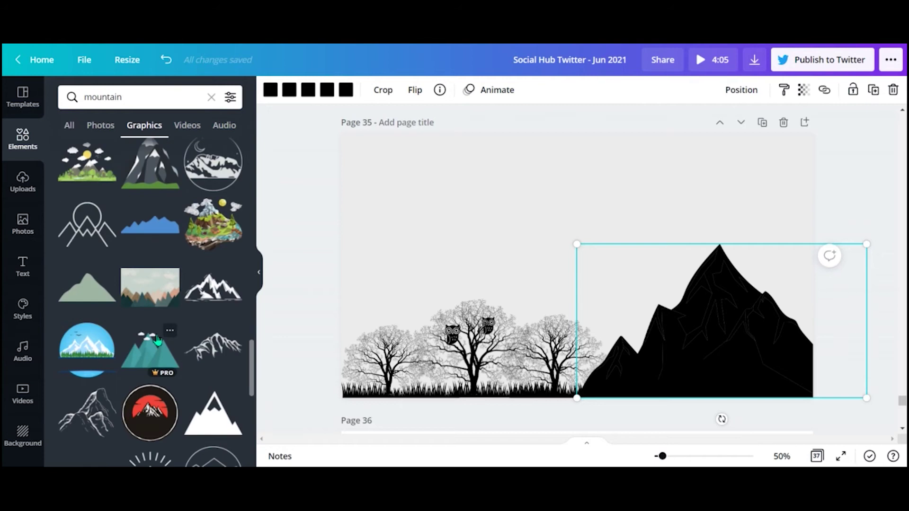
{"action": "scroll", "coordinate": [166, 326], "scroll_direction": "down", "scroll_amount": 8}
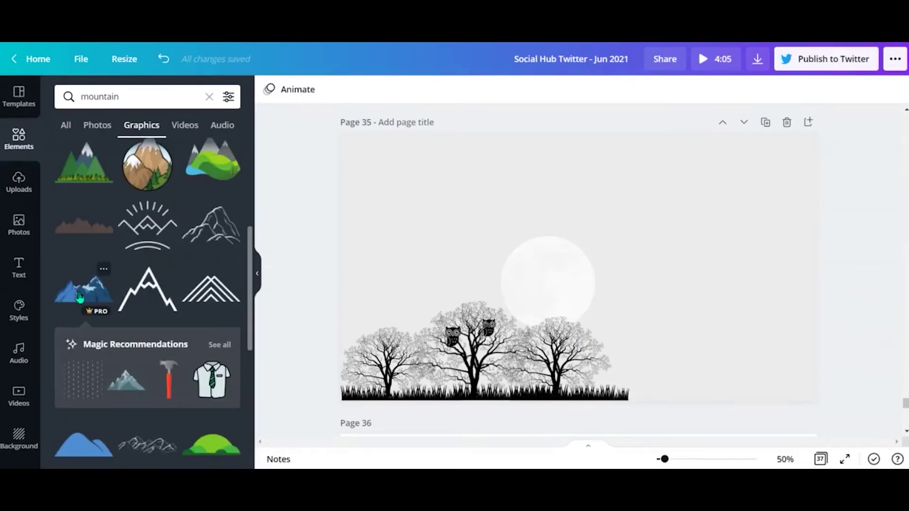
Add the blue multi-peak mountain range graphic and enlarge it to fill the page's lower right, extending past the page edge.
{"action": "left_click", "coordinate": [79, 297]}
{"action": "left_click_drag", "start_coordinate": [674, 227], "coordinate": [803, 164]}
{"action": "left_click_drag", "start_coordinate": [636, 284], "coordinate": [655, 369]}
{"action": "left_click_drag", "start_coordinate": [821, 254], "coordinate": [877, 176]}
{"action": "left_click", "coordinate": [411, 233]}
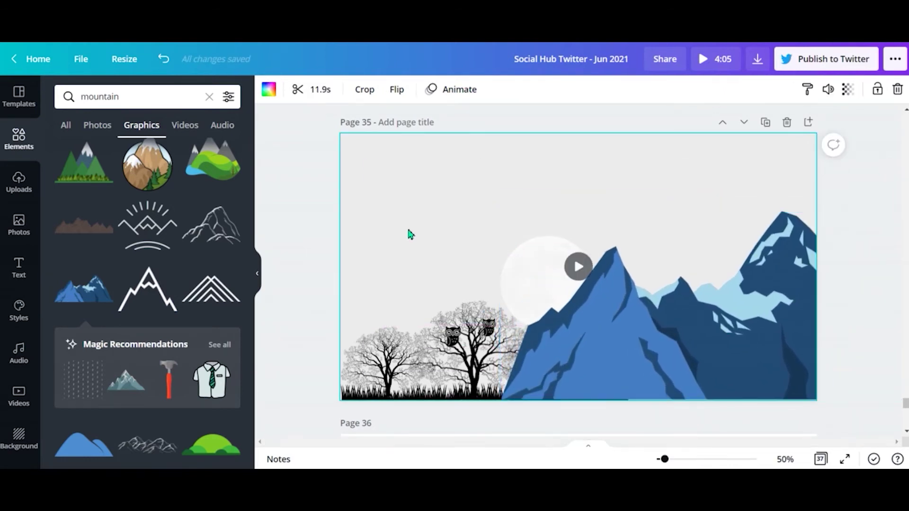
Play the moon video to check the moon's path behind the mountain range.
{"action": "left_click", "coordinate": [577, 266]}
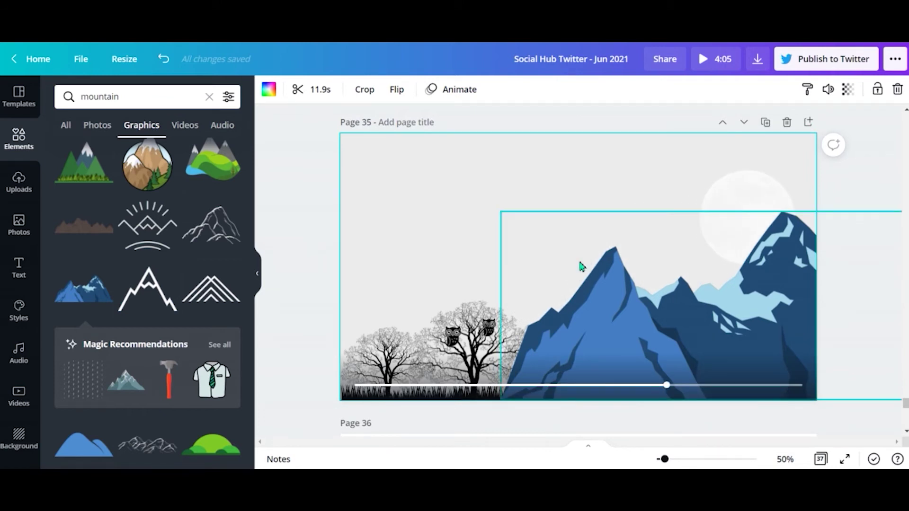
{"action": "left_click", "coordinate": [784, 219]}
{"action": "left_click", "coordinate": [538, 183]}
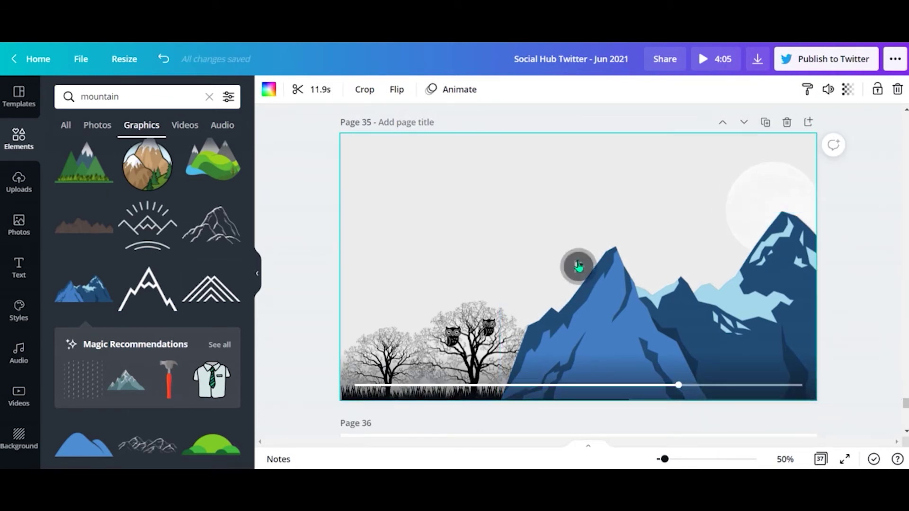
{"action": "left_click", "coordinate": [577, 267]}
Recolour all four blue tones of the mountain range black.
{"action": "left_click", "coordinate": [602, 305]}
{"action": "left_click", "coordinate": [272, 91]}
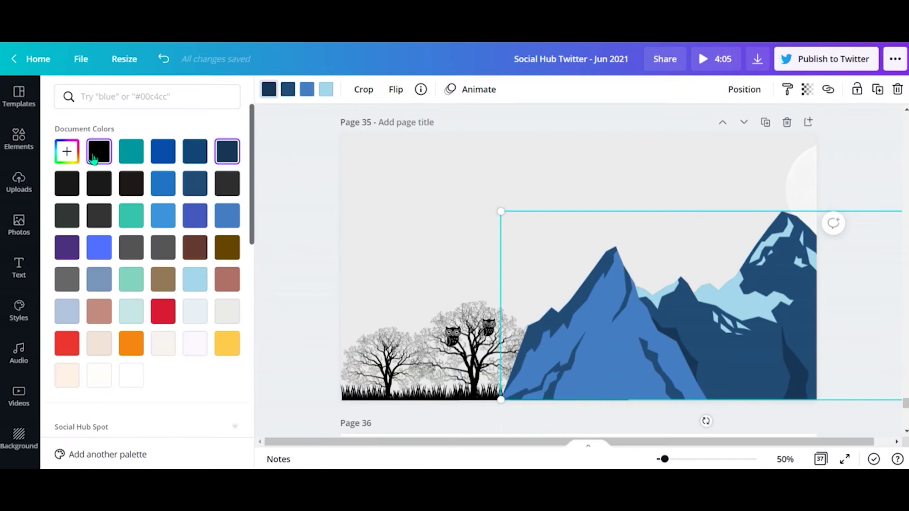
{"action": "left_click", "coordinate": [94, 159]}
{"action": "left_click", "coordinate": [288, 89]}
{"action": "left_click", "coordinate": [99, 152]}
{"action": "left_click", "coordinate": [307, 89]}
{"action": "left_click", "coordinate": [99, 152]}
{"action": "left_click", "coordinate": [326, 89]}
{"action": "left_click", "coordinate": [99, 152]}
{"action": "left_click", "coordinate": [673, 180]}
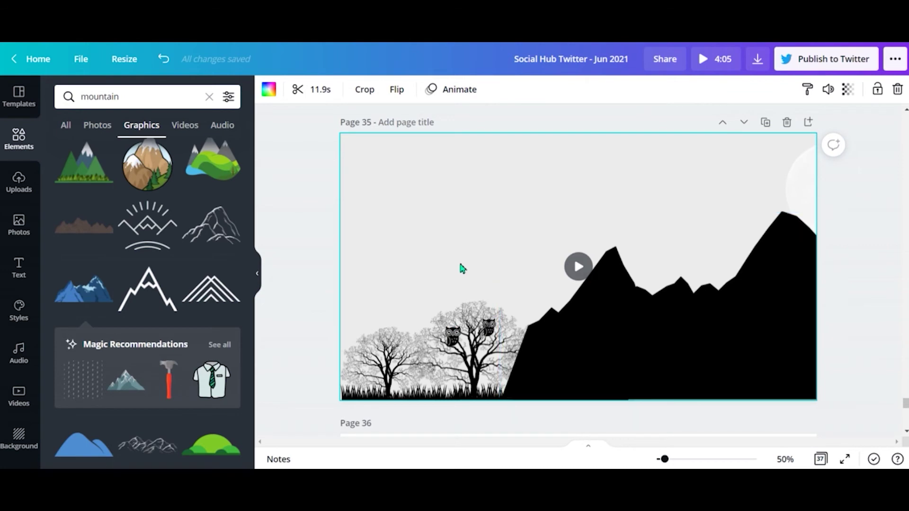
Search the elements for "clouds".
{"action": "left_click", "coordinate": [112, 106]}
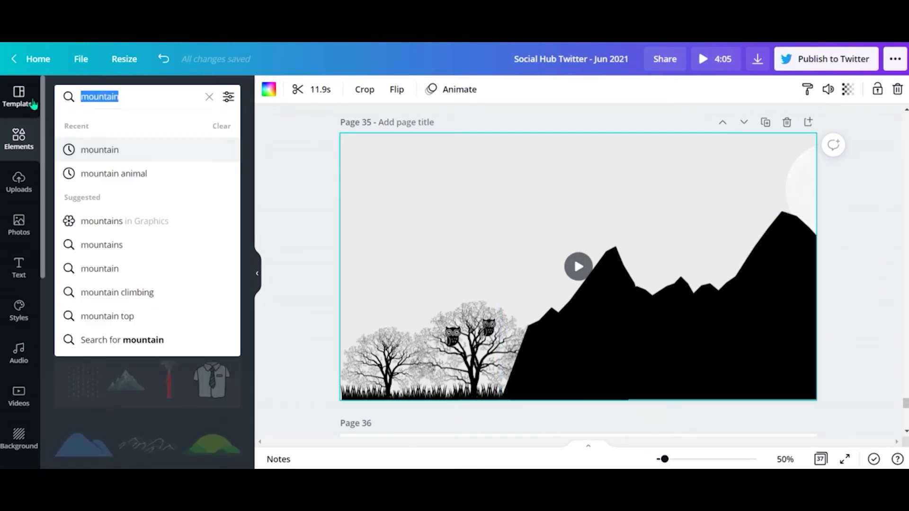
{"action": "type", "text": "co"}
{"action": "key", "text": "BackSpace"}
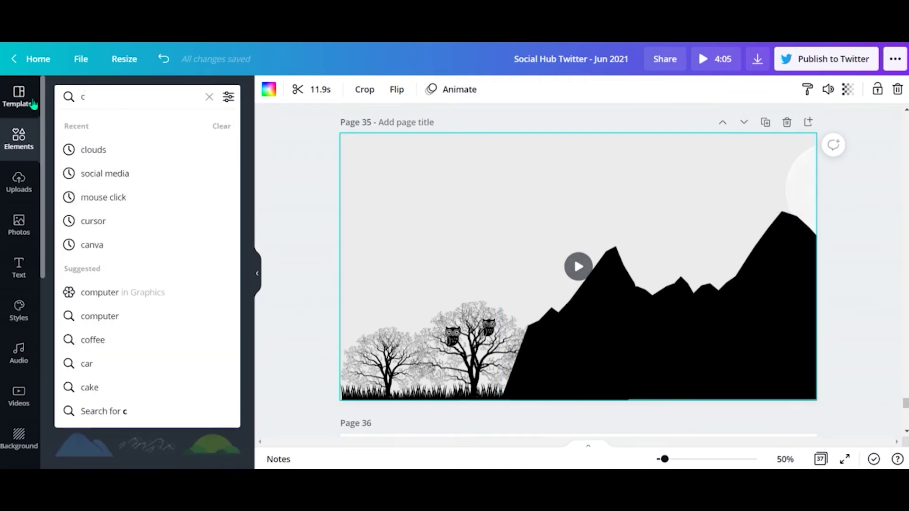
{"action": "type", "text": "louds"}
{"action": "key", "text": "Return"}
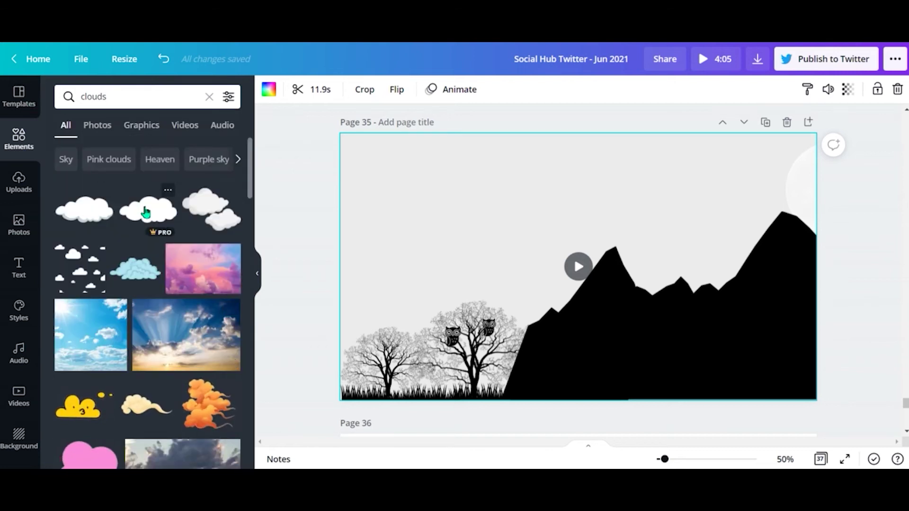
Add the flat white single cloud, shrink it and place it above the leftmost trees.
{"action": "left_click", "coordinate": [148, 215]}
{"action": "left_click_drag", "start_coordinate": [531, 264], "coordinate": [463, 209]}
{"action": "left_click_drag", "start_coordinate": [414, 255], "coordinate": [383, 287]}
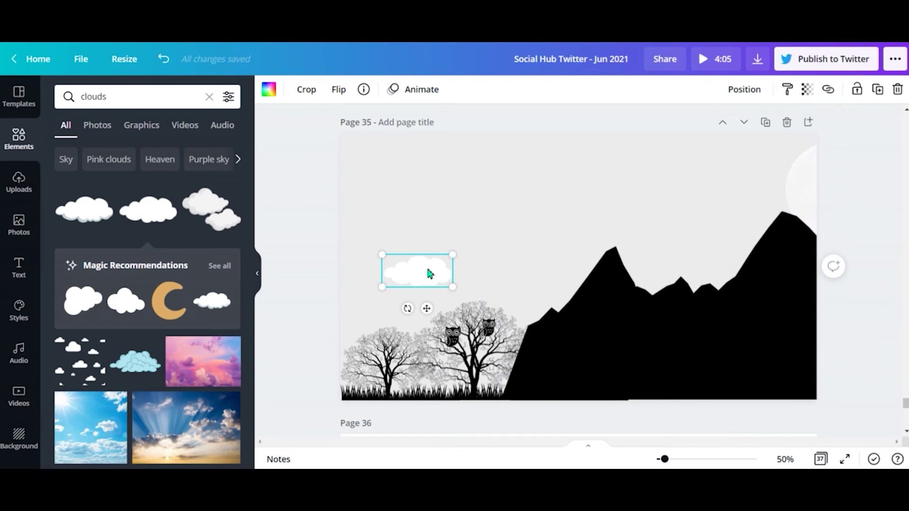
Add the graphic with two overlapping clouds, shrink it and place it high in the sky above the mountains.
{"action": "left_click", "coordinate": [211, 208]}
{"action": "left_click_drag", "start_coordinate": [556, 284], "coordinate": [560, 225]}
{"action": "left_click_drag", "start_coordinate": [514, 264], "coordinate": [580, 212]}
{"action": "left_click_drag", "start_coordinate": [616, 183], "coordinate": [649, 185]}
Duplicate the single cloud and place the copy above and to the right of the original.
{"action": "left_click", "coordinate": [413, 268]}
{"action": "left_click", "coordinate": [878, 89]}
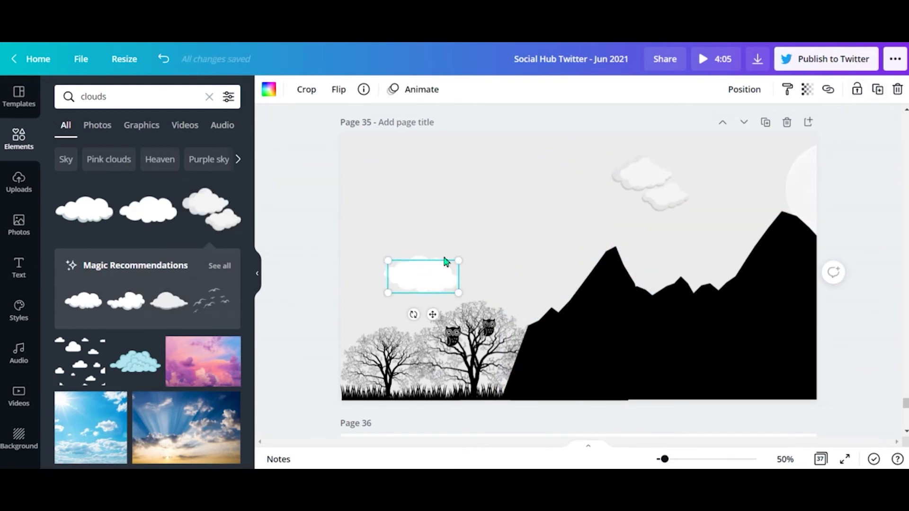
{"action": "left_click_drag", "start_coordinate": [425, 274], "coordinate": [503, 208]}
Recolour both single clouds black.
{"action": "left_click", "coordinate": [418, 273]}
{"action": "left_click", "coordinate": [269, 90]}
{"action": "left_click", "coordinate": [99, 151]}
{"action": "left_click", "coordinate": [502, 211]}
{"action": "left_click", "coordinate": [98, 151]}
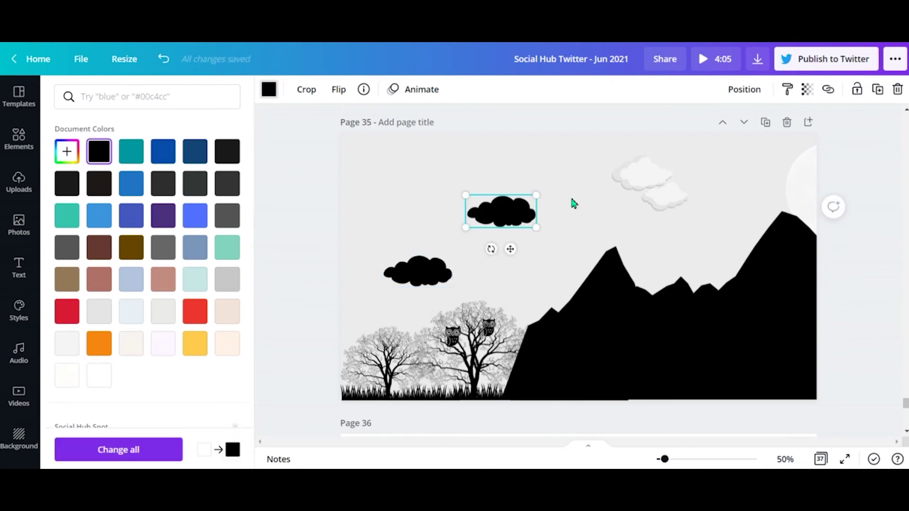
Recolour all three colours of the double-cloud graphic black.
{"action": "left_click", "coordinate": [649, 185]}
{"action": "left_click", "coordinate": [269, 90]}
{"action": "left_click", "coordinate": [99, 151]}
{"action": "left_click", "coordinate": [288, 89]}
{"action": "left_click", "coordinate": [99, 151]}
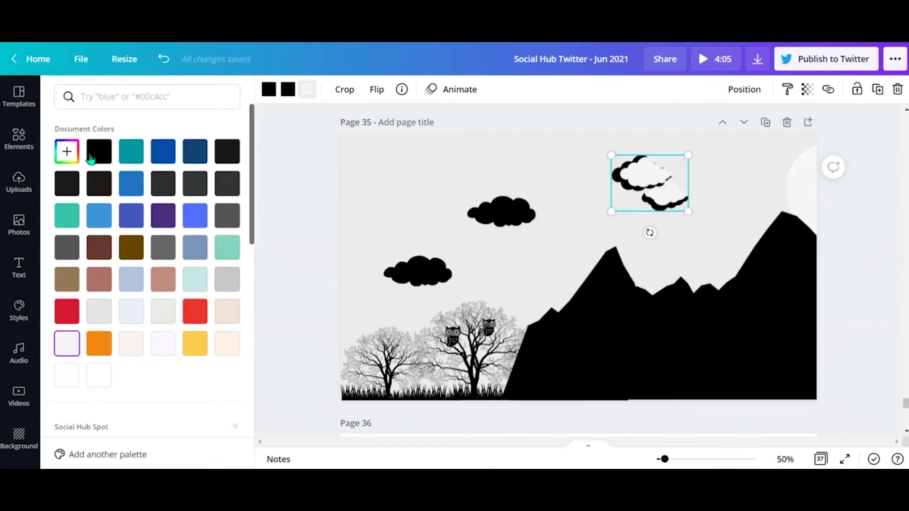
{"action": "left_click", "coordinate": [307, 89]}
{"action": "left_click", "coordinate": [98, 151]}
Set the moon background video's transparency to 37.
{"action": "left_click", "coordinate": [746, 169]}
{"action": "left_click", "coordinate": [848, 89]}
{"action": "left_click_drag", "start_coordinate": [808, 124], "coordinate": [735, 124]}
{"action": "left_click", "coordinate": [847, 91]}
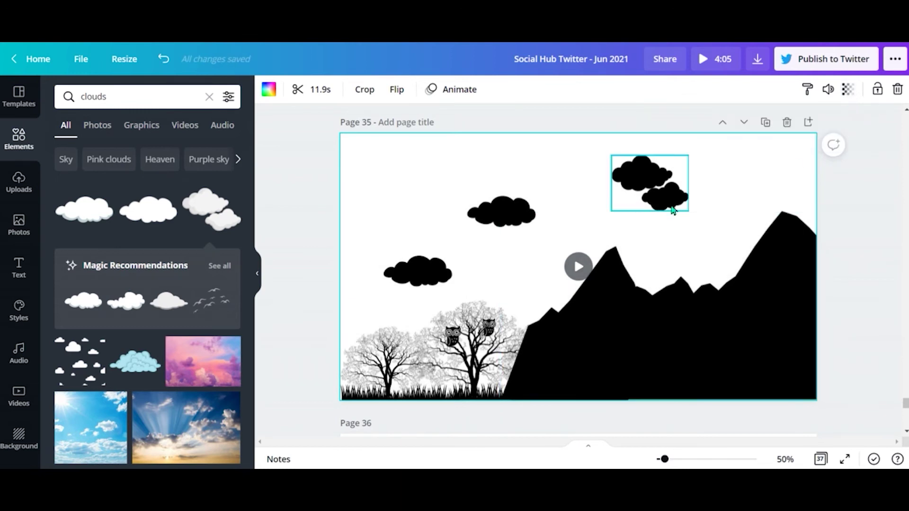
{"action": "left_click", "coordinate": [577, 272]}
{"action": "left_click", "coordinate": [579, 267]}
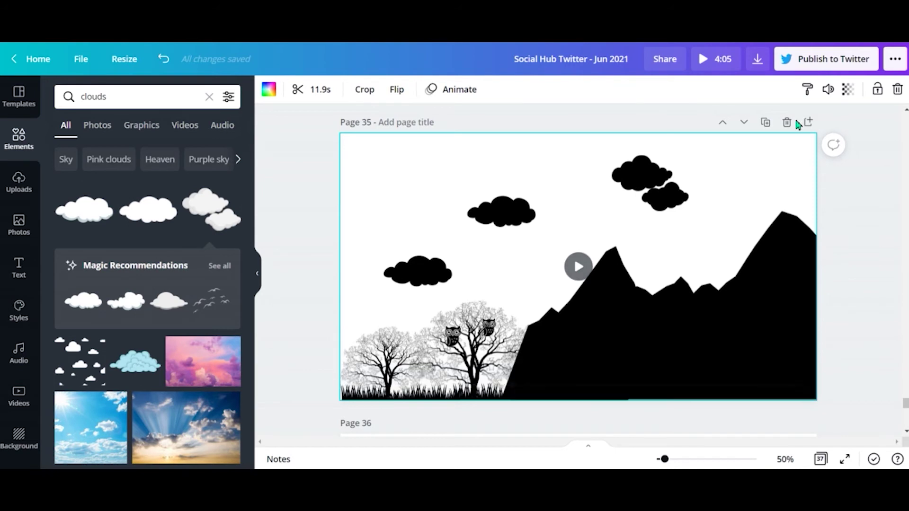
{"action": "left_click", "coordinate": [847, 89]}
{"action": "left_click_drag", "start_coordinate": [737, 126], "coordinate": [747, 126]}
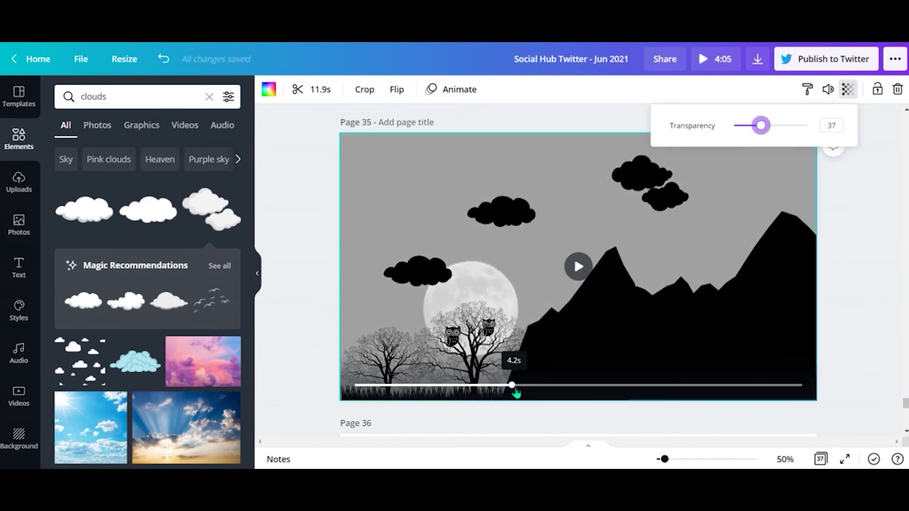
Play and pause the moon video while moving the two single clouds and the double cloud onto the moon's path.
{"action": "left_click", "coordinate": [580, 273]}
{"action": "left_click", "coordinate": [423, 282]}
{"action": "left_click", "coordinate": [579, 268]}
{"action": "left_click_drag", "start_coordinate": [423, 278], "coordinate": [423, 290]}
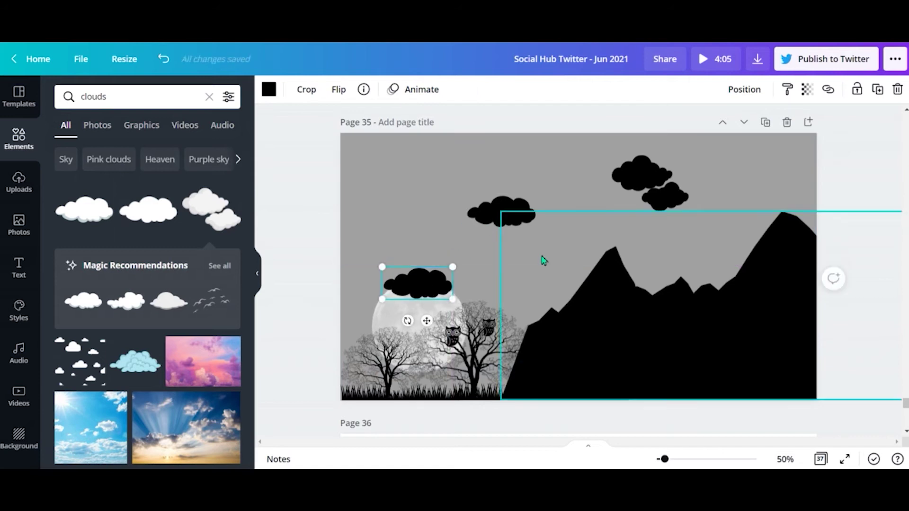
{"action": "left_click", "coordinate": [579, 264]}
{"action": "left_click_drag", "start_coordinate": [499, 214], "coordinate": [520, 262]}
{"action": "left_click", "coordinate": [577, 265]}
{"action": "left_click_drag", "start_coordinate": [649, 188], "coordinate": [697, 211]}
{"action": "left_click", "coordinate": [577, 265]}
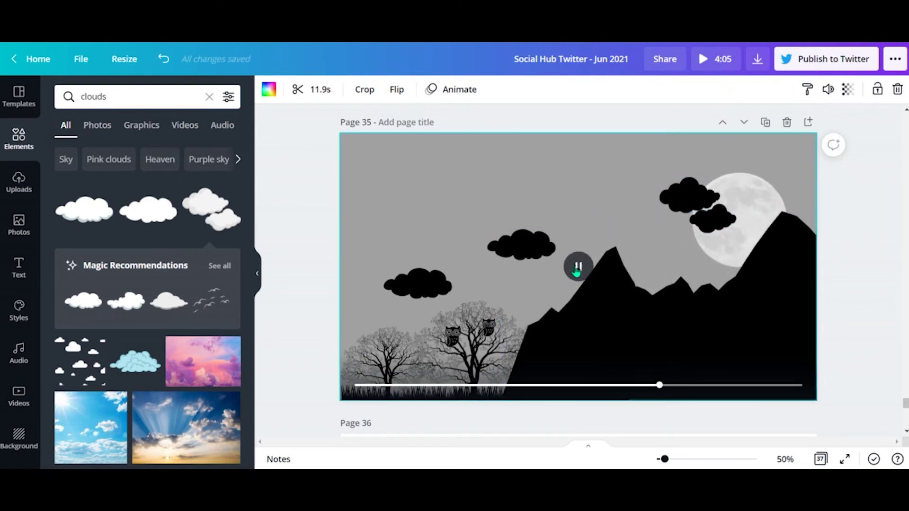
Pause the moon video, return it to its start, and search the elements for "wolf".
{"action": "left_click", "coordinate": [577, 266]}
{"action": "left_click_drag", "start_coordinate": [709, 386], "coordinate": [356, 385]}
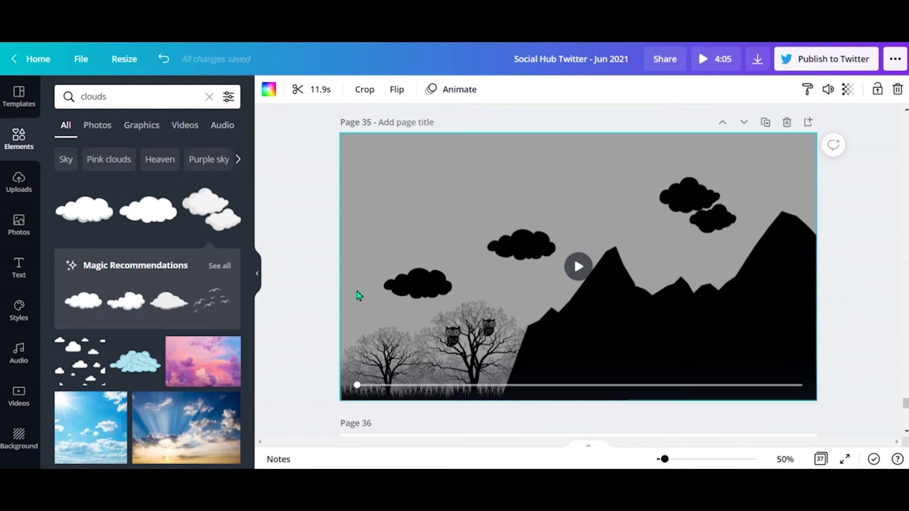
{"action": "left_click", "coordinate": [66, 100]}
{"action": "type", "text": "wolf"}
{"action": "key", "text": "Return"}
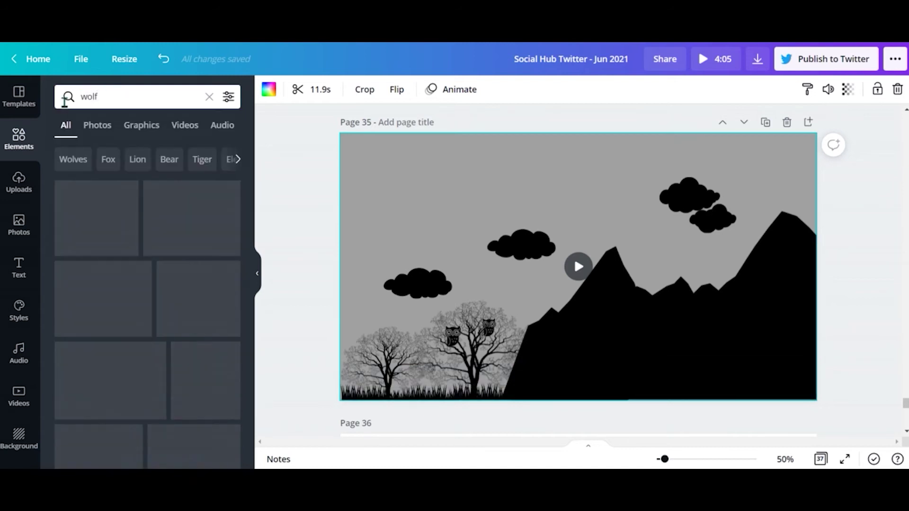
Add the howling wolf silhouette at about 56 × 63 in the scene's lower-left grass, flip it horizontally and colour it black.
{"action": "left_click", "coordinate": [135, 219]}
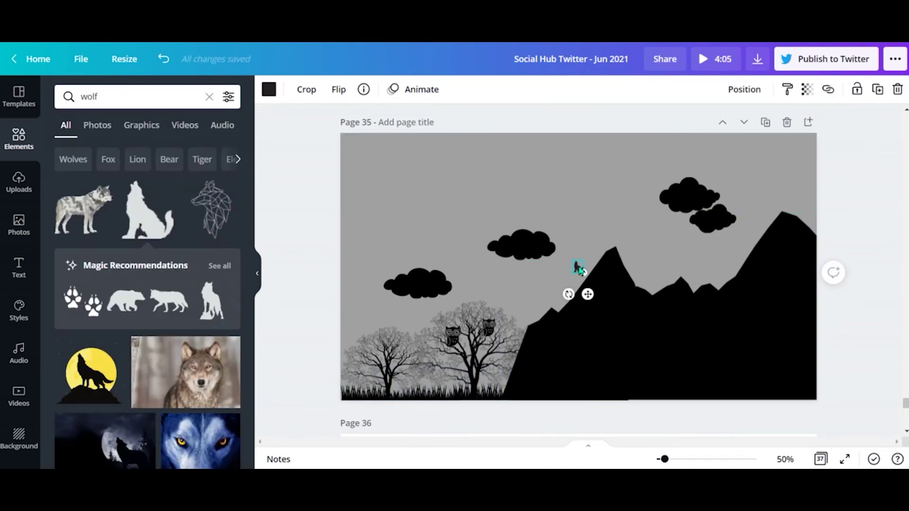
{"action": "left_click_drag", "start_coordinate": [578, 267], "coordinate": [351, 388]}
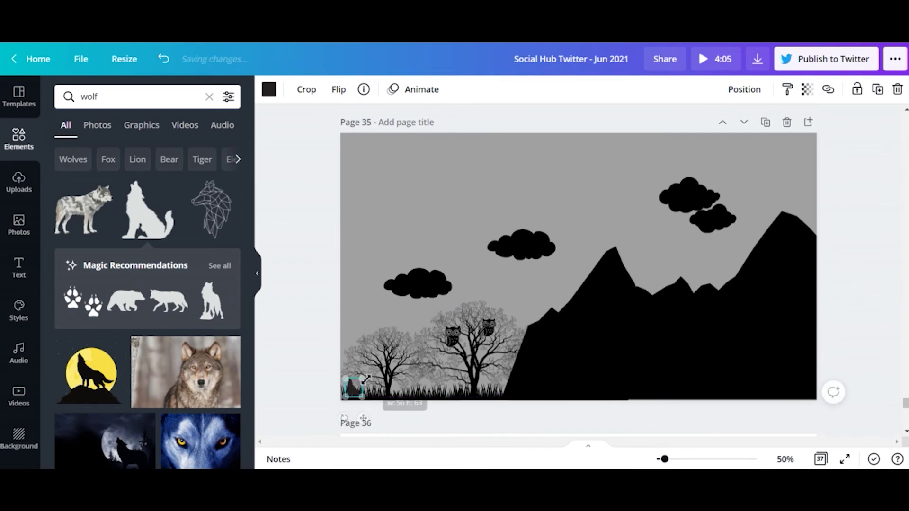
{"action": "left_click", "coordinate": [338, 90]}
{"action": "left_click", "coordinate": [374, 120]}
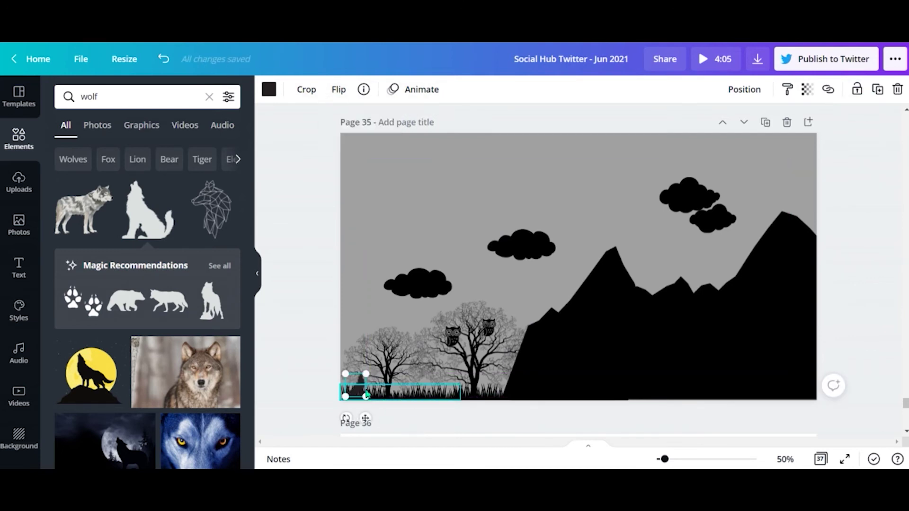
{"action": "left_click", "coordinate": [269, 89]}
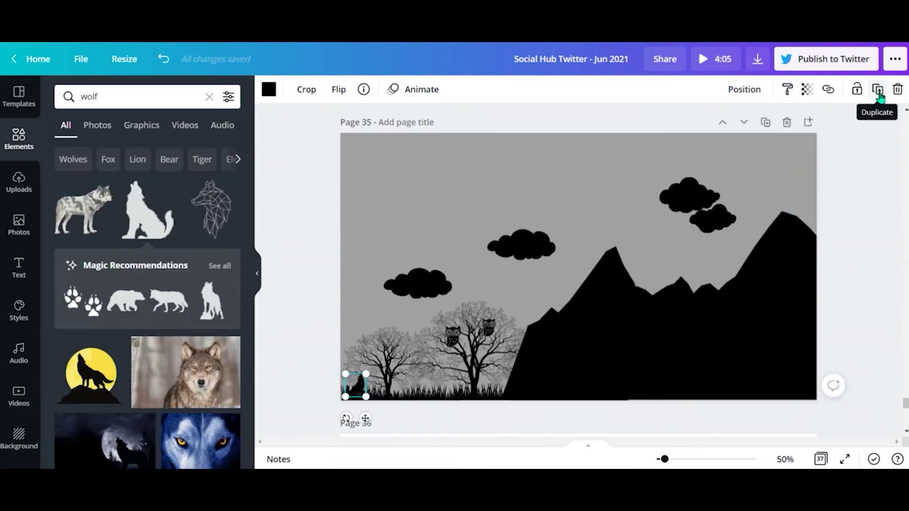
Duplicate the wolf into two smaller copies beside the first and shift the small tree slightly right to make room.
{"action": "left_click", "coordinate": [878, 90]}
{"action": "left_click", "coordinate": [371, 392]}
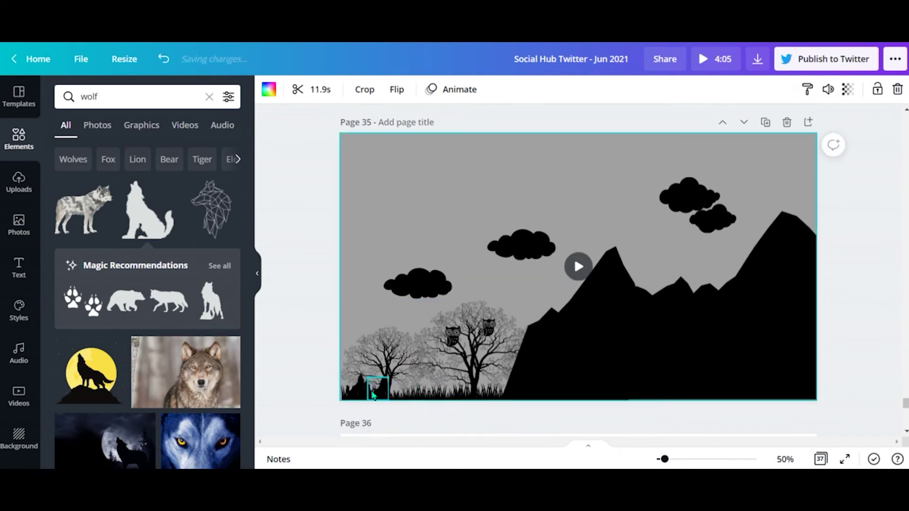
{"action": "left_click", "coordinate": [368, 392]}
{"action": "left_click", "coordinate": [404, 400]}
{"action": "left_click_drag", "start_coordinate": [406, 402], "coordinate": [407, 400]}
{"action": "left_click_drag", "start_coordinate": [481, 398], "coordinate": [482, 404]}
{"action": "mouse_move", "coordinate": [382, 392]}
{"action": "left_mouse_down"}
{"action": "mouse_move", "coordinate": [400, 385]}
{"action": "mouse_move", "coordinate": [380, 390]}
{"action": "left_mouse_up"}
{"action": "left_click", "coordinate": [397, 407]}
{"action": "left_click", "coordinate": [385, 410]}
{"action": "left_click_drag", "start_coordinate": [392, 359], "coordinate": [390, 385]}
Play the moon video and pause it with the moon behind the wolves and the small tree.
{"action": "left_click", "coordinate": [361, 314]}
{"action": "left_click", "coordinate": [388, 389]}
{"action": "left_click", "coordinate": [358, 285]}
{"action": "left_click", "coordinate": [578, 266]}
{"action": "left_click", "coordinate": [578, 273]}
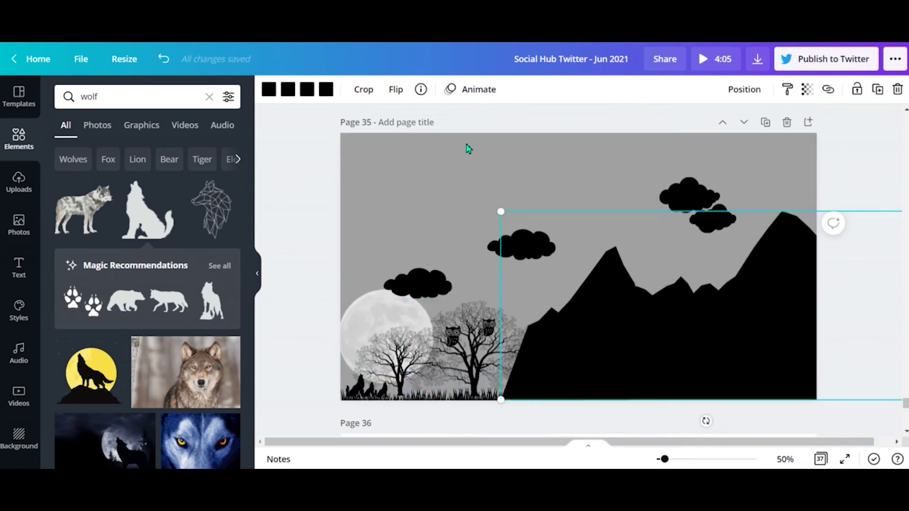
{"action": "left_click", "coordinate": [485, 162]}
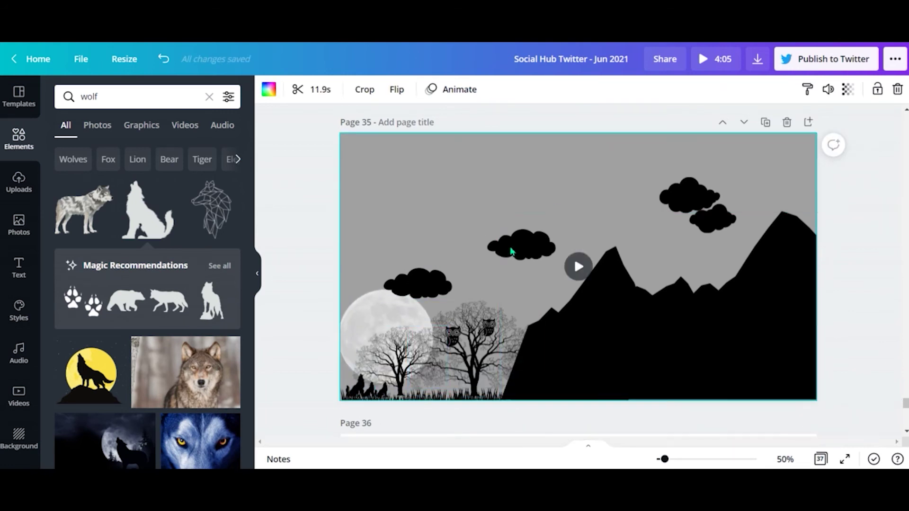
Place two wolf copies on the right mountain's peak, one small and one larger, with the larger one flipped.
{"action": "left_click", "coordinate": [141, 105]}
{"action": "left_click", "coordinate": [353, 393]}
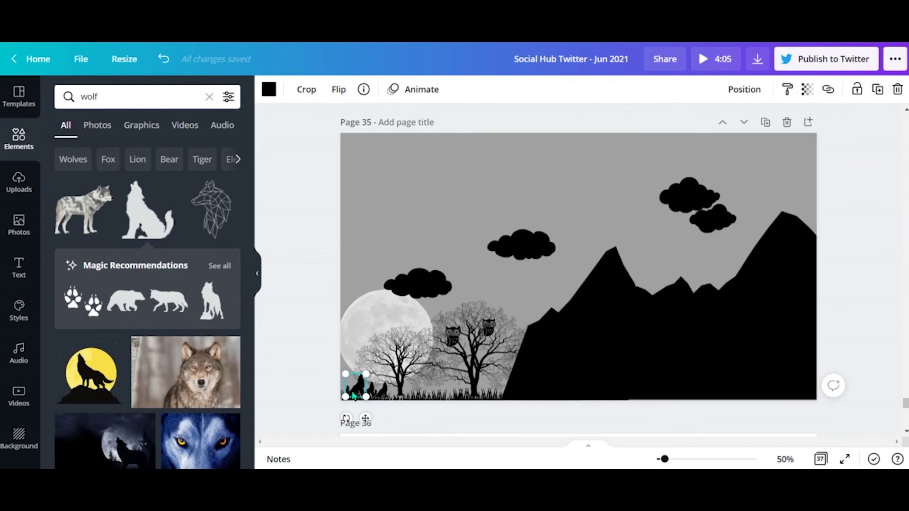
{"action": "left_click_drag", "start_coordinate": [769, 189], "coordinate": [761, 254]}
{"action": "left_click_drag", "start_coordinate": [769, 217], "coordinate": [770, 218]}
{"action": "left_click", "coordinate": [770, 192]}
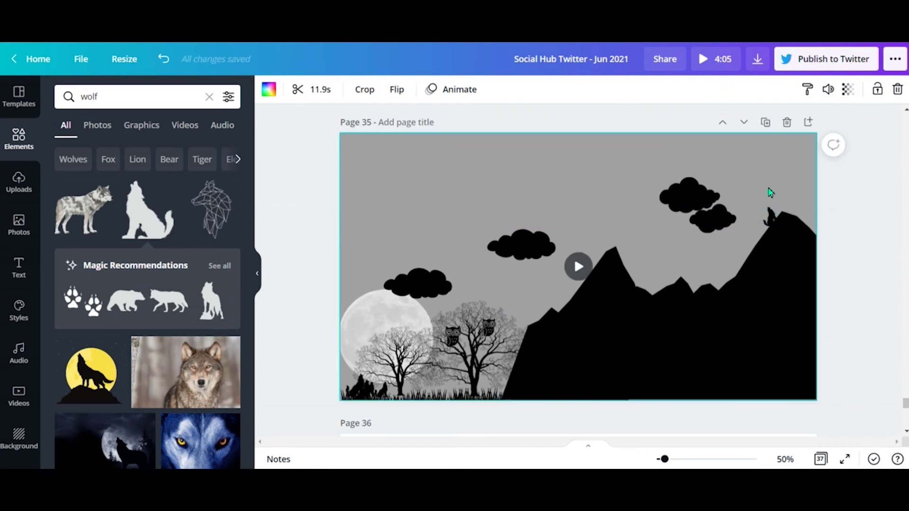
{"action": "left_click_drag", "start_coordinate": [370, 403], "coordinate": [793, 211]}
{"action": "left_click", "coordinate": [338, 89]}
{"action": "left_click", "coordinate": [881, 227]}
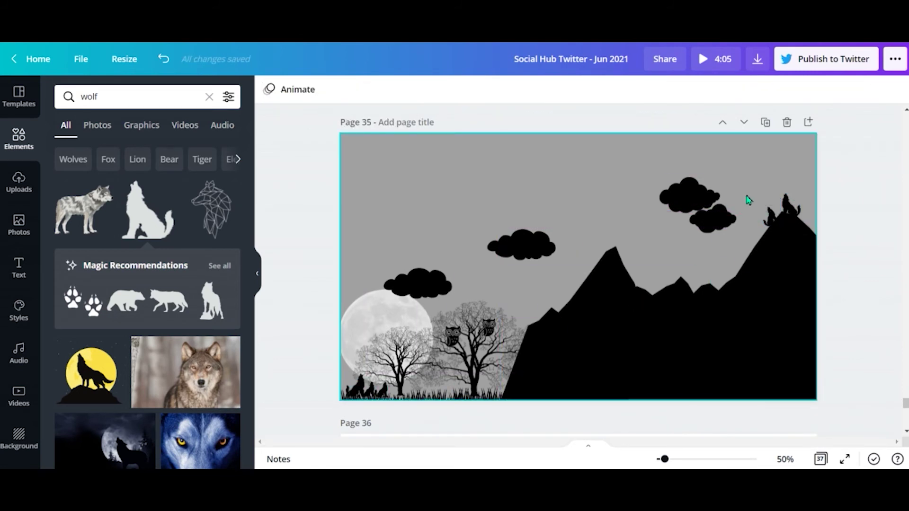
Play the moon video until the moon passes behind the wolves on the right peak, then pause it.
{"action": "left_click", "coordinate": [571, 236]}
{"action": "left_click", "coordinate": [578, 265]}
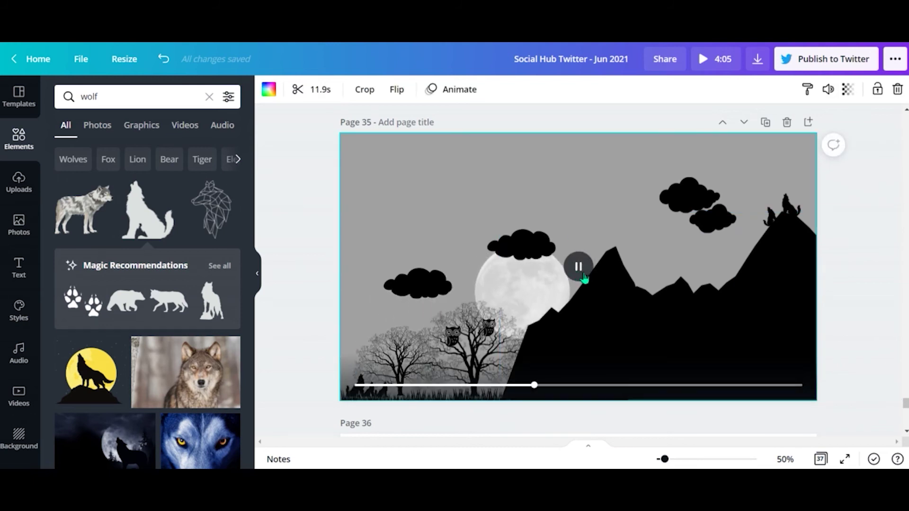
{"action": "left_click", "coordinate": [580, 269]}
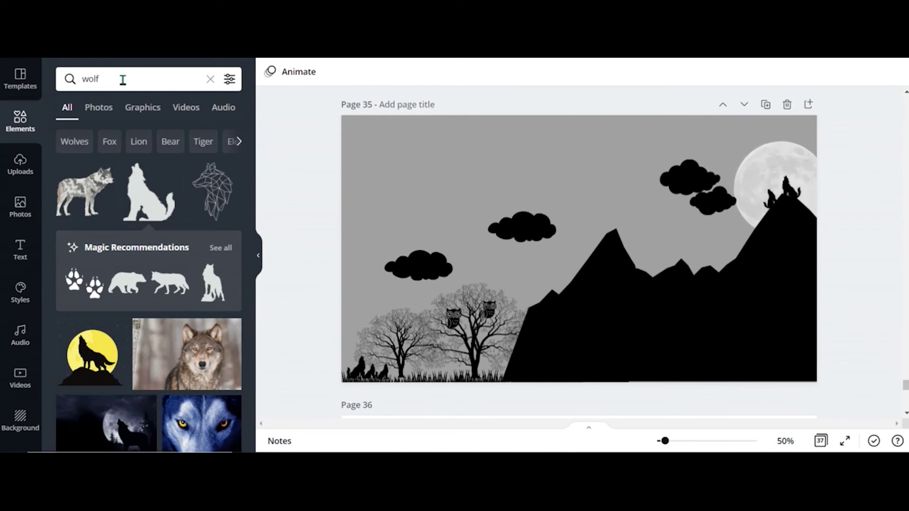
Search for "bird", add the flying flock graphic, shrink it and place it between the two single clouds.
{"action": "double_click", "coordinate": [123, 79]}
{"action": "type", "text": "bird"}
{"action": "key", "text": "Return"}
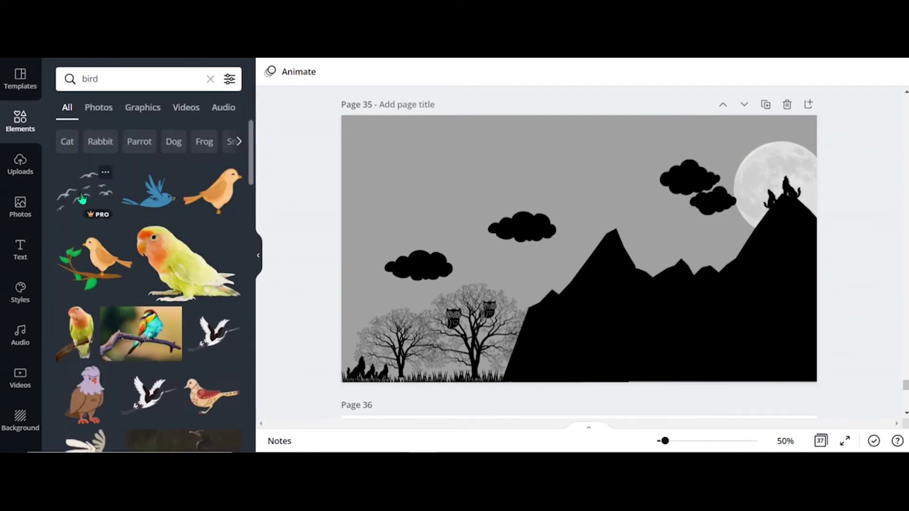
{"action": "left_click", "coordinate": [82, 196]}
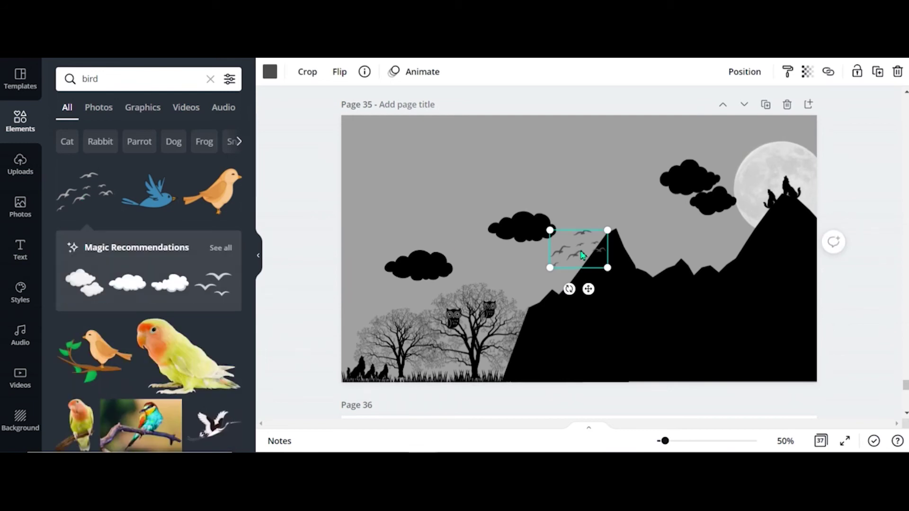
{"action": "left_click_drag", "start_coordinate": [549, 239], "coordinate": [475, 213]}
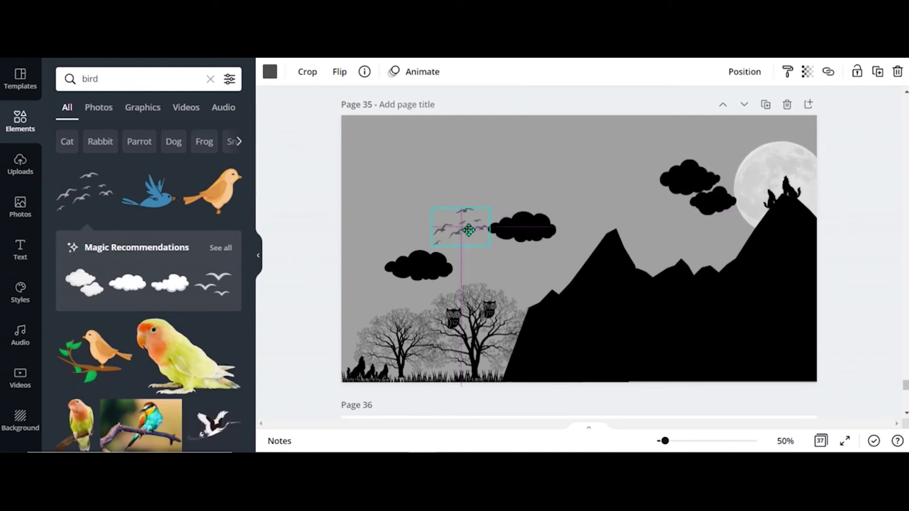
{"action": "left_click_drag", "start_coordinate": [425, 248], "coordinate": [440, 241]}
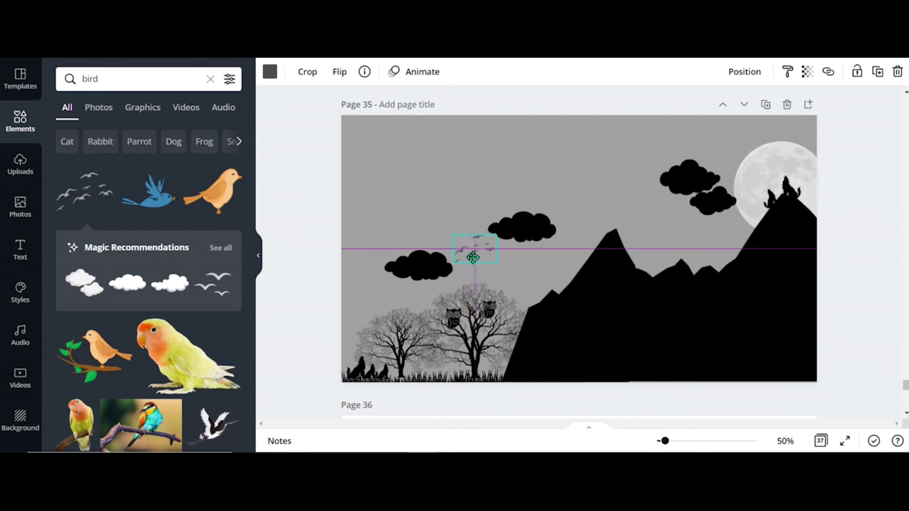
Recolour the bird flock black and adjust the positions of the two single clouds and the flock between them.
{"action": "left_click", "coordinate": [268, 70]}
{"action": "left_click", "coordinate": [99, 132]}
{"action": "left_click_drag", "start_coordinate": [406, 272], "coordinate": [392, 278]}
{"action": "left_click_drag", "start_coordinate": [508, 232], "coordinate": [510, 232]}
{"action": "left_click_drag", "start_coordinate": [473, 260], "coordinate": [467, 266]}
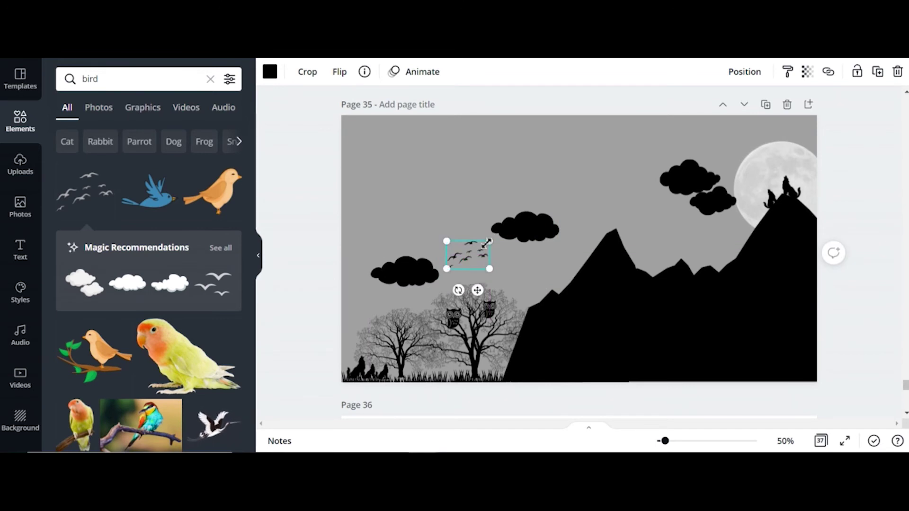
{"action": "left_click", "coordinate": [498, 203]}
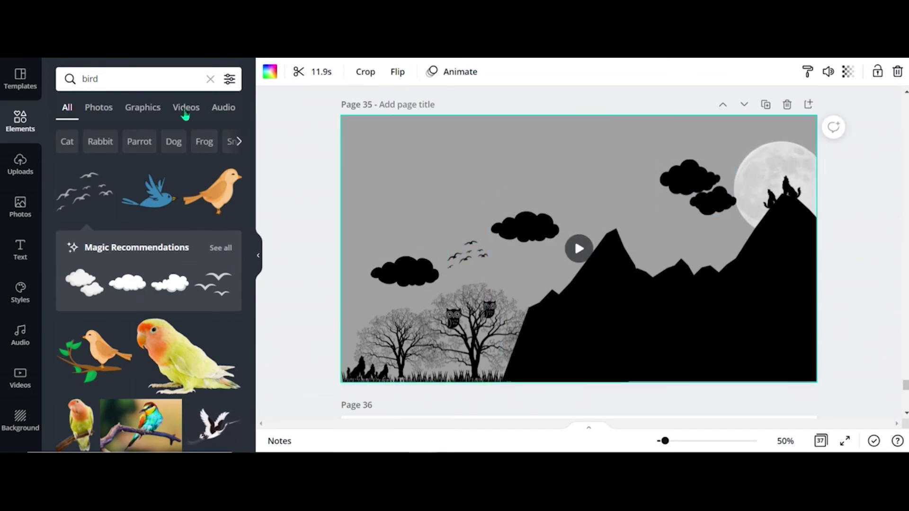
Search the elements for "bats".
{"action": "left_click_drag", "start_coordinate": [101, 80], "coordinate": [48, 84]}
{"action": "type", "text": "bir"}
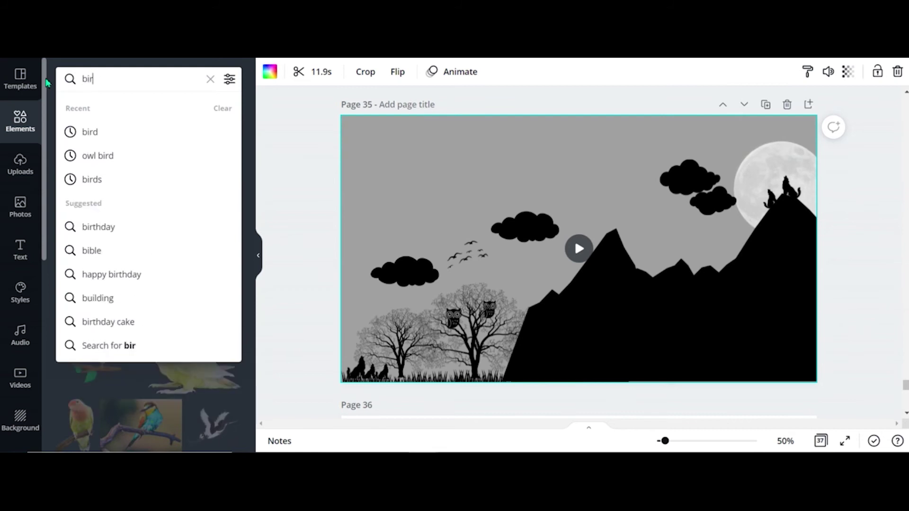
{"action": "key", "text": "BackSpace"}
{"action": "key", "text": "BackSpace"}
{"action": "type", "text": "at"}
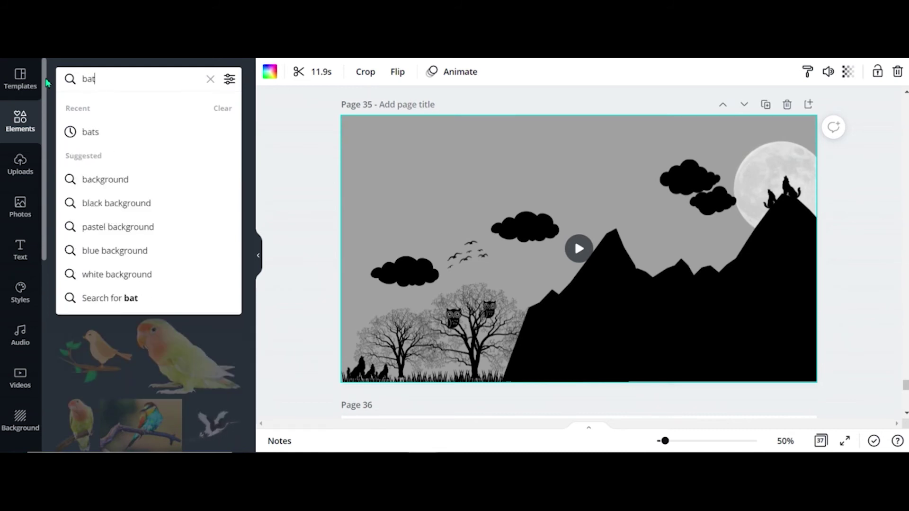
{"action": "type", "text": "s"}
{"action": "key", "text": "Return"}
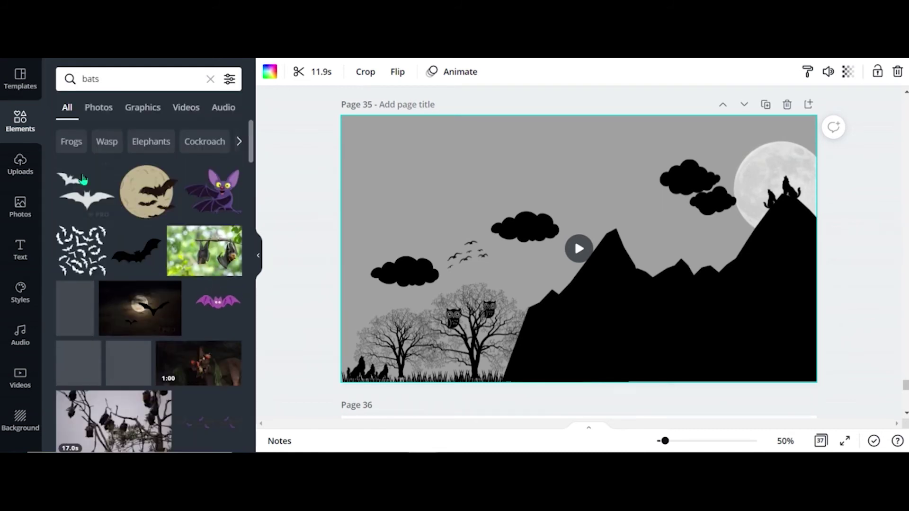
Add the black bats graphic several times as small bats above the dip between the two mountain peaks.
{"action": "left_click", "coordinate": [82, 208]}
{"action": "left_click_drag", "start_coordinate": [579, 252], "coordinate": [584, 193]}
{"action": "left_click_drag", "start_coordinate": [580, 250], "coordinate": [585, 239]}
{"action": "left_click_drag", "start_coordinate": [613, 178], "coordinate": [614, 180]}
{"action": "left_click", "coordinate": [86, 198]}
{"action": "left_click_drag", "start_coordinate": [579, 250], "coordinate": [590, 229]}
{"action": "left_click", "coordinate": [634, 177]}
{"action": "left_click_drag", "start_coordinate": [639, 214], "coordinate": [649, 162]}
{"action": "left_click", "coordinate": [628, 158]}
{"action": "left_click_drag", "start_coordinate": [608, 193], "coordinate": [627, 192]}
{"action": "left_click_drag", "start_coordinate": [588, 227], "coordinate": [659, 203]}
{"action": "left_click", "coordinate": [629, 192]}
{"action": "left_click", "coordinate": [651, 156]}
{"action": "left_click_drag", "start_coordinate": [650, 165], "coordinate": [642, 171]}
Play and scrub the moon video until the moon sits behind the bats between the mountain peaks.
{"action": "left_click", "coordinate": [582, 251]}
{"action": "left_click", "coordinate": [582, 250]}
{"action": "left_click_drag", "start_coordinate": [651, 368], "coordinate": [618, 368]}
Spread the four small bats across the face of the moon and adjust the size of the upper middle one.
{"action": "left_click_drag", "start_coordinate": [595, 191], "coordinate": [680, 228]}
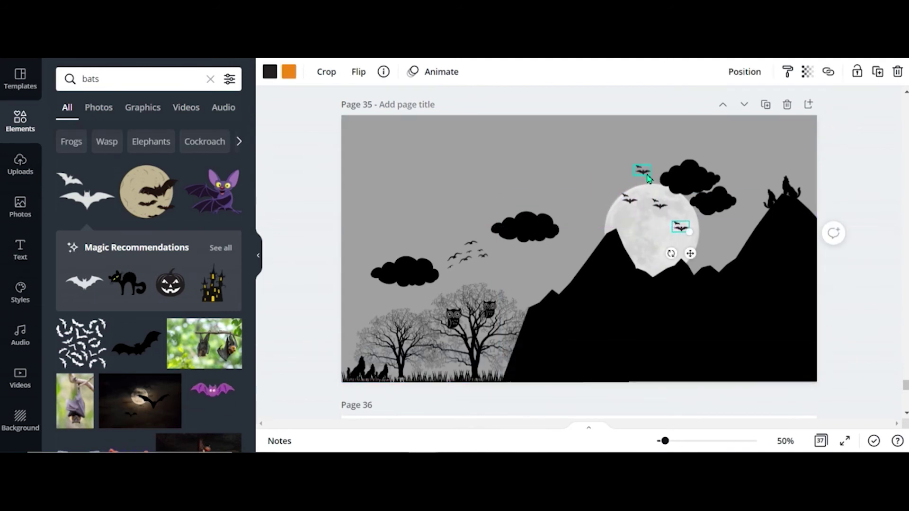
{"action": "left_click", "coordinate": [568, 199]}
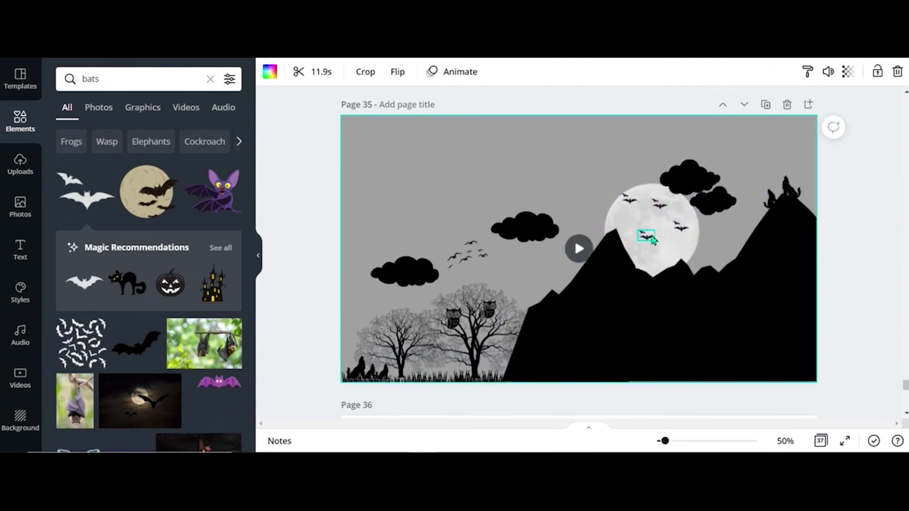
{"action": "left_click", "coordinate": [650, 241]}
{"action": "left_click", "coordinate": [659, 205]}
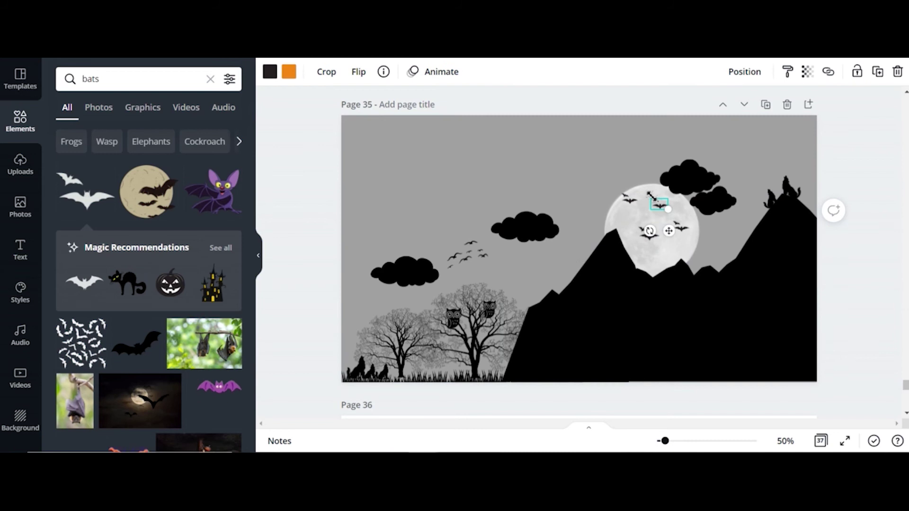
{"action": "left_click_drag", "start_coordinate": [650, 198], "coordinate": [649, 193]}
{"action": "left_click", "coordinate": [677, 262]}
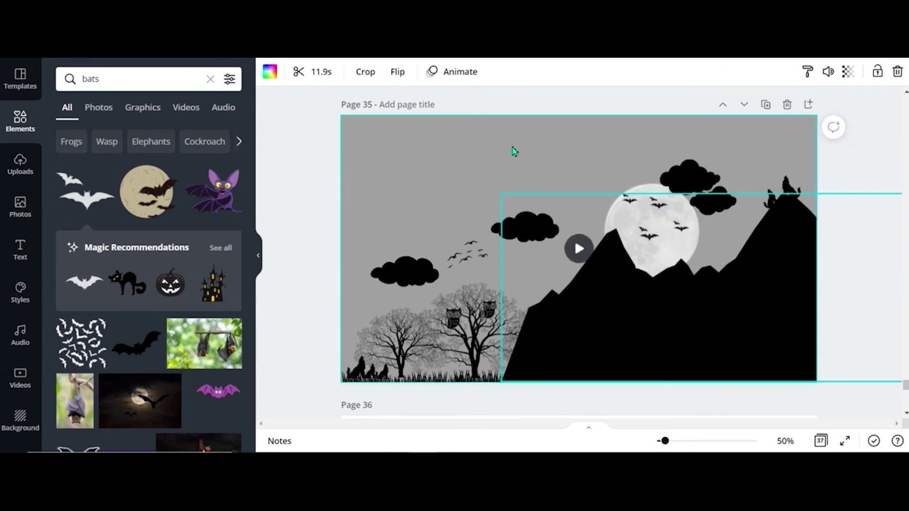
Search the elements for "bears" and limit the results to graphics.
{"action": "left_click", "coordinate": [100, 79]}
{"action": "type", "text": "bears"}
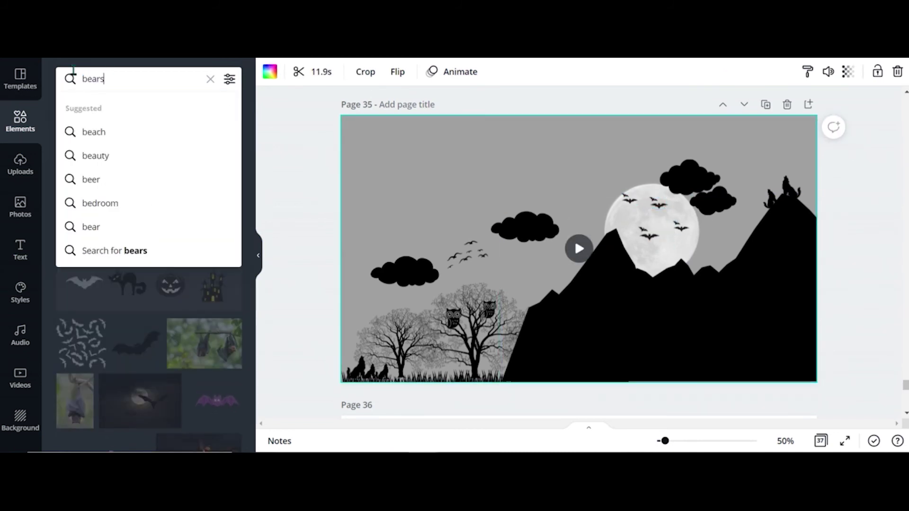
{"action": "key", "text": "Return"}
{"action": "left_click", "coordinate": [127, 86]}
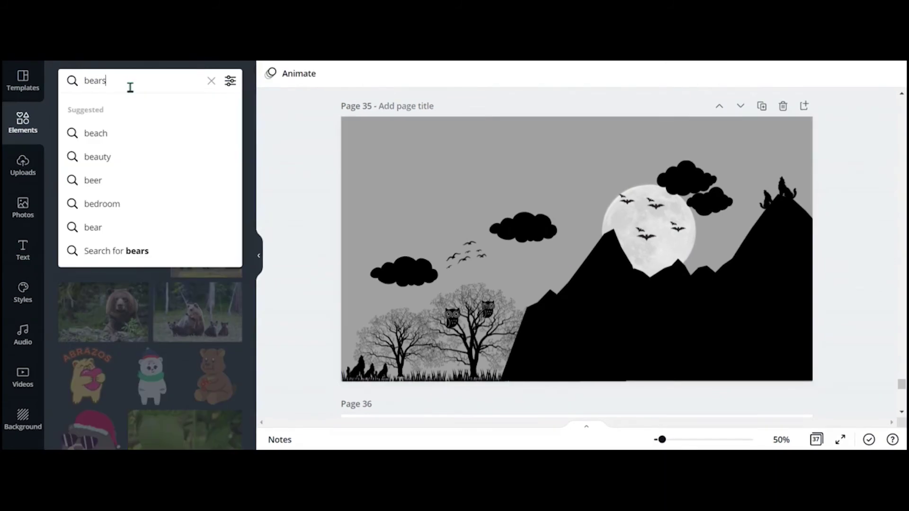
{"action": "left_click", "coordinate": [145, 108]}
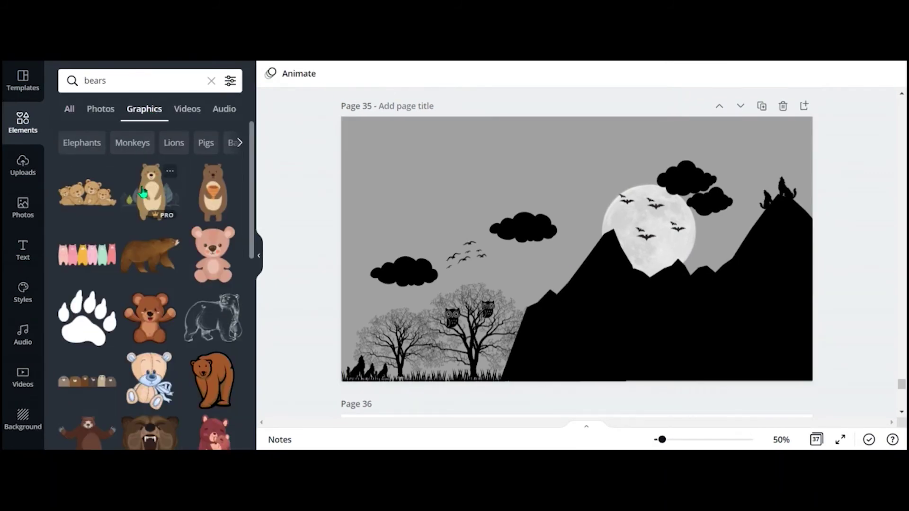
Add the walking bear silhouette, colour it black, shrink it and place it in the sky beside the left mountain's peak.
{"action": "scroll", "coordinate": [142, 200], "scroll_direction": "down", "scroll_amount": 5}
{"action": "left_click", "coordinate": [150, 334]}
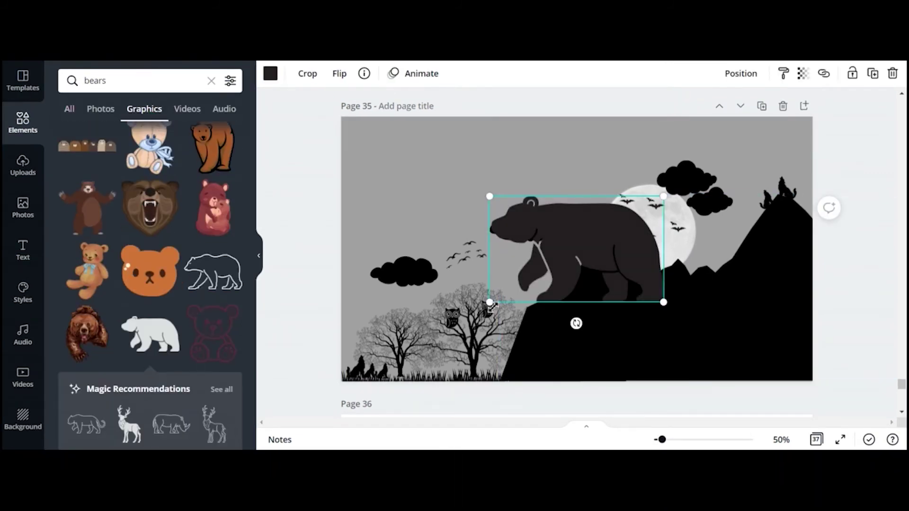
{"action": "left_click_drag", "start_coordinate": [530, 247], "coordinate": [557, 214]}
{"action": "left_click", "coordinate": [270, 74]}
{"action": "left_click", "coordinate": [102, 135]}
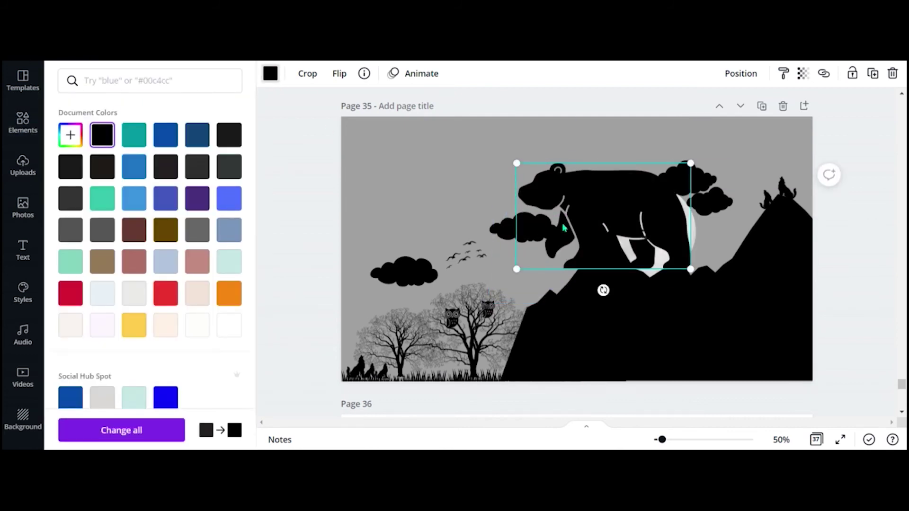
{"action": "left_click_drag", "start_coordinate": [596, 209], "coordinate": [529, 214]}
{"action": "left_click_drag", "start_coordinate": [451, 275], "coordinate": [593, 229]}
Reposition the two owls on the branches of the large tree and browse further bear graphics.
{"action": "left_click", "coordinate": [453, 318]}
{"action": "left_click_drag", "start_coordinate": [460, 328], "coordinate": [480, 313]}
{"action": "left_click", "coordinate": [23, 123]}
{"action": "scroll", "coordinate": [199, 302], "scroll_direction": "down", "scroll_amount": 2}
{"action": "scroll", "coordinate": [199, 301], "scroll_direction": "down", "scroll_amount": 3}
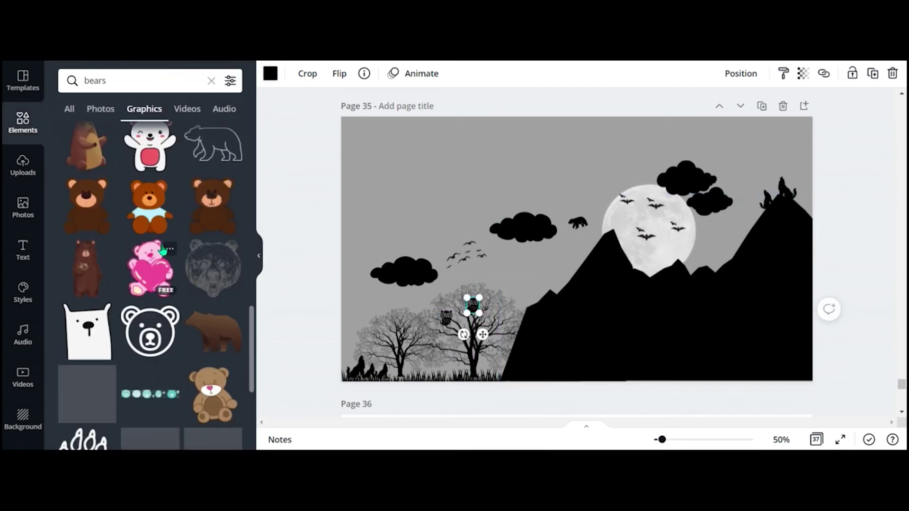
{"action": "left_click", "coordinate": [466, 256]}
Rotate the bear to match the left mountain's slope and set it on the slope just below the peak.
{"action": "left_click", "coordinate": [579, 227]}
{"action": "left_click_drag", "start_coordinate": [586, 275], "coordinate": [602, 281]}
{"action": "left_click_drag", "start_coordinate": [592, 245], "coordinate": [588, 245]}
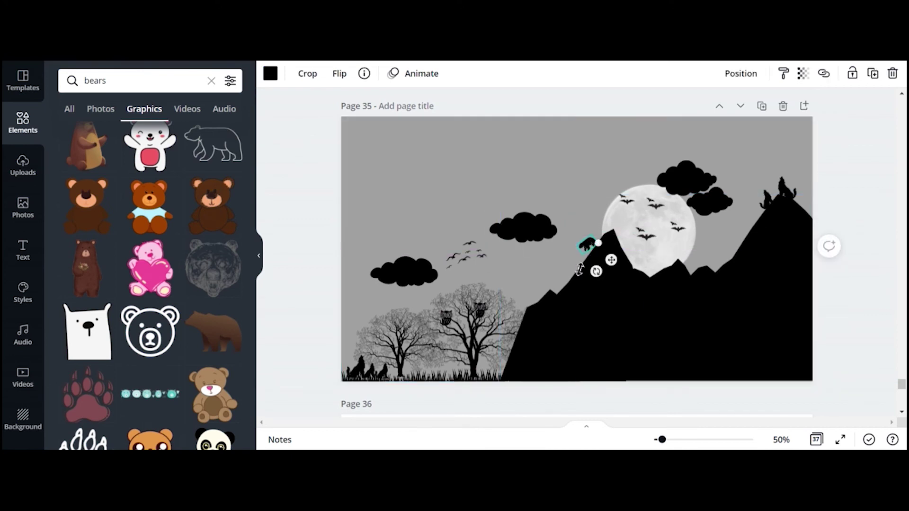
{"action": "left_click_drag", "start_coordinate": [619, 271], "coordinate": [595, 250]}
{"action": "left_click", "coordinate": [614, 183]}
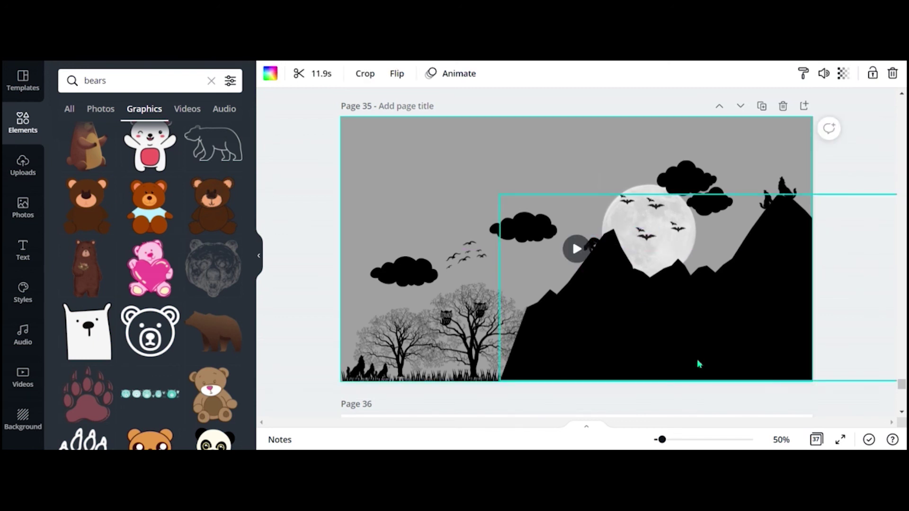
Make the moon video semi-transparent and place a smaller copy of the bear just below the first on the left mountain's slope.
{"action": "left_click", "coordinate": [844, 74]}
{"action": "left_click_drag", "start_coordinate": [803, 110], "coordinate": [763, 132]}
{"action": "left_click", "coordinate": [590, 244]}
{"action": "left_click", "coordinate": [590, 245]}
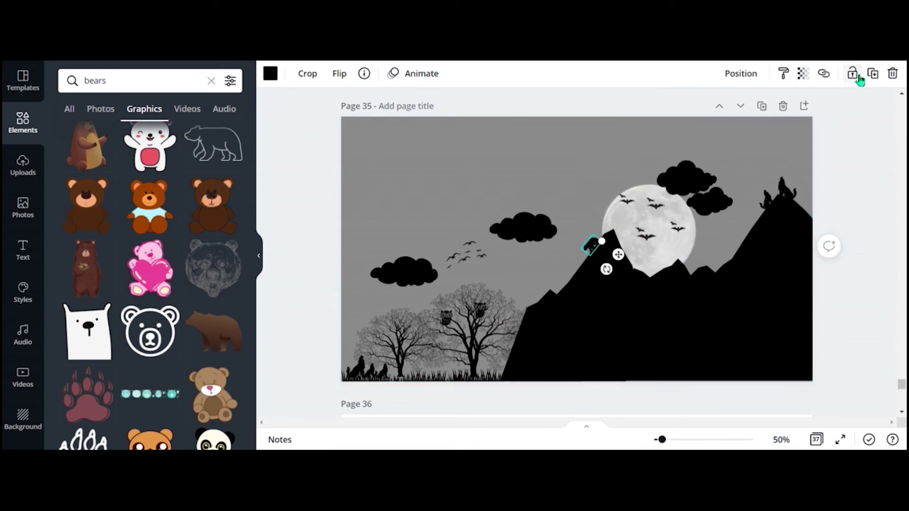
{"action": "left_click_drag", "start_coordinate": [581, 258], "coordinate": [582, 258]}
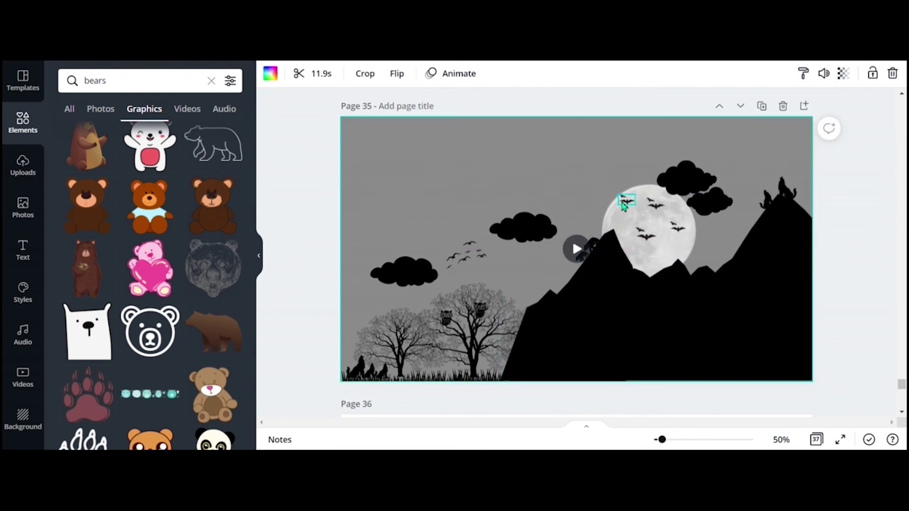
{"action": "left_click", "coordinate": [584, 255]}
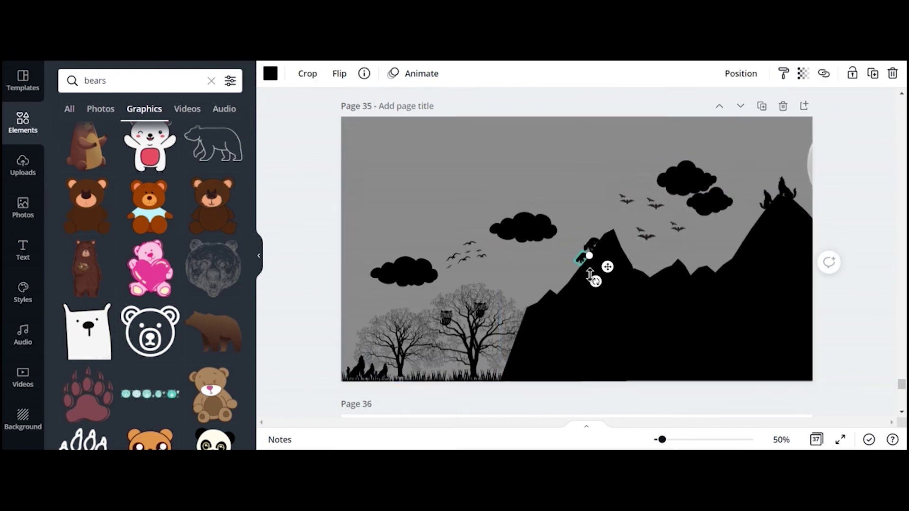
{"action": "left_click", "coordinate": [590, 274]}
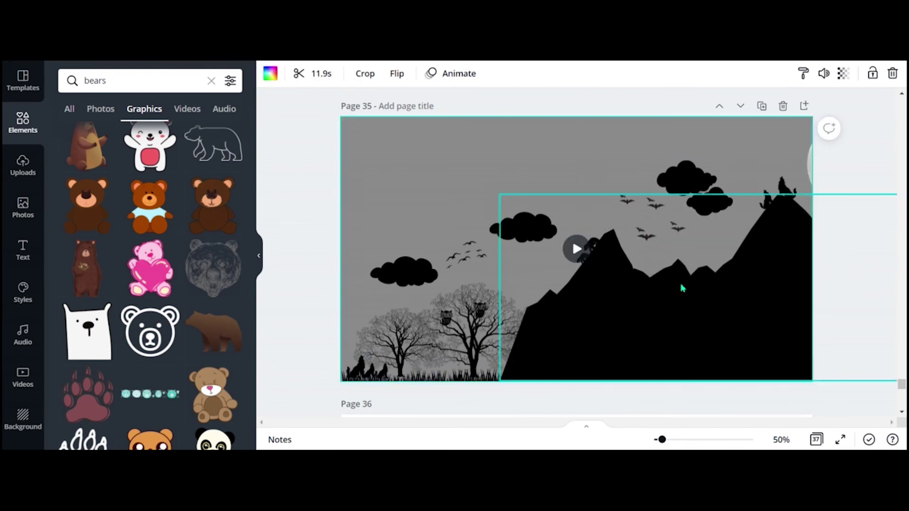
Play the moon video and pause it with the moon behind the left mountain's peak.
{"action": "left_click", "coordinate": [576, 249]}
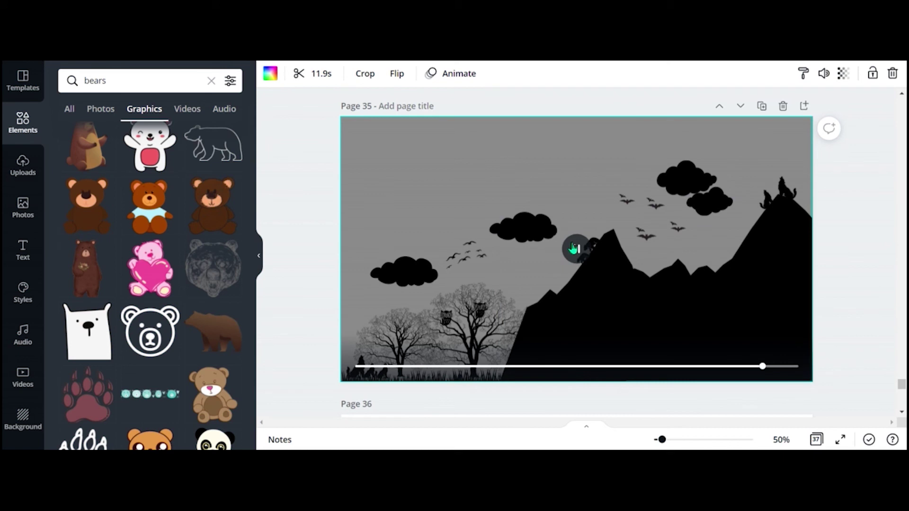
{"action": "left_click", "coordinate": [574, 249]}
Search the elements for "ibex" and browse only the graphics.
{"action": "left_click", "coordinate": [65, 80]}
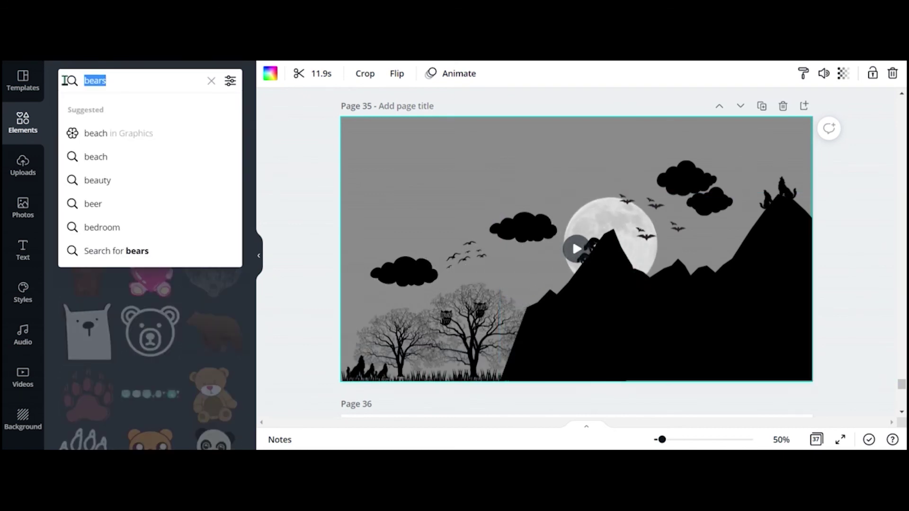
{"action": "key", "text": "BackSpace"}
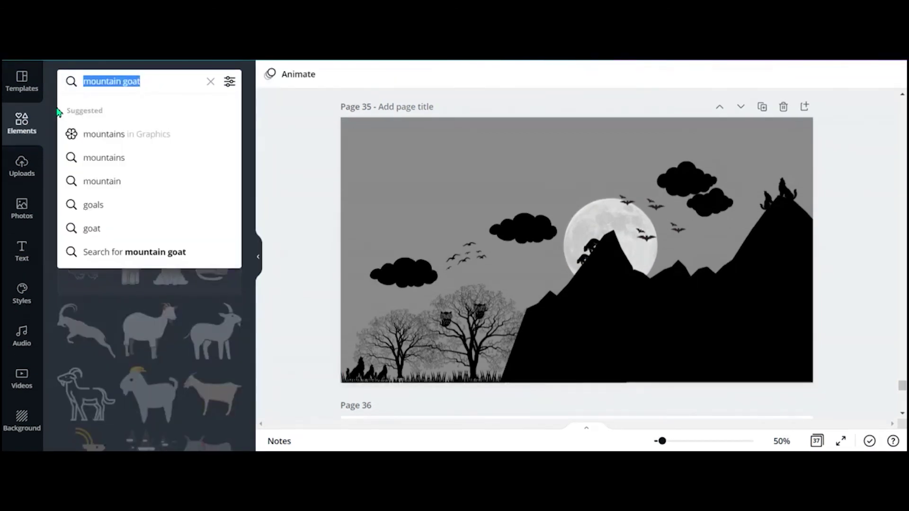
{"action": "type", "text": "ibex"}
{"action": "key", "text": "Return"}
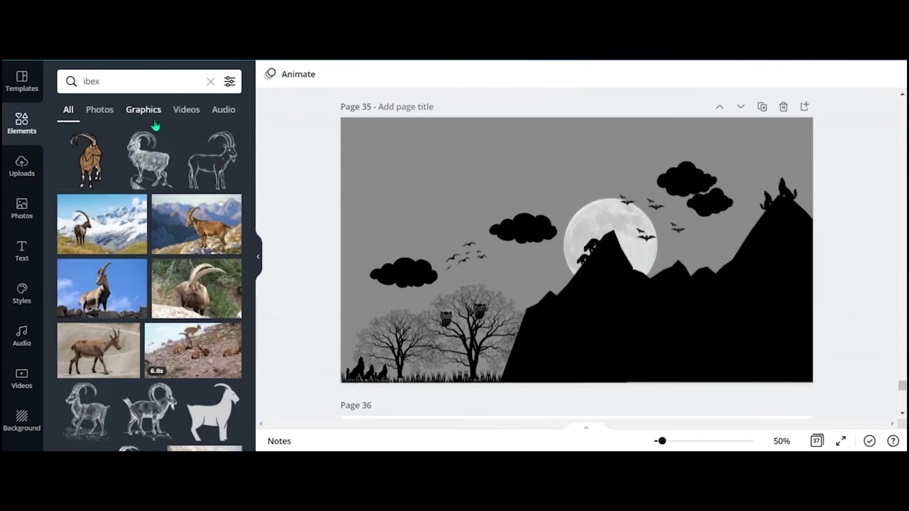
{"action": "left_click", "coordinate": [145, 111]}
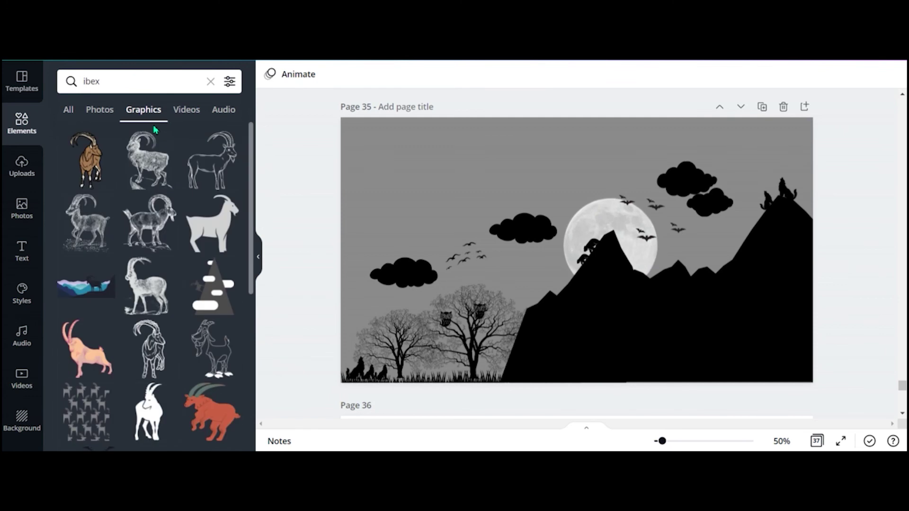
{"action": "scroll", "coordinate": [179, 205], "scroll_direction": "down", "scroll_amount": 6}
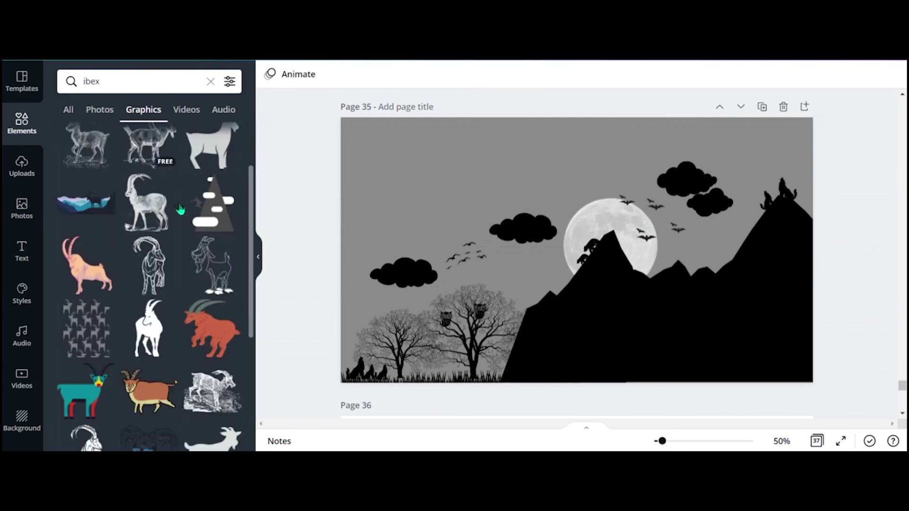
{"action": "scroll", "coordinate": [179, 205], "scroll_direction": "up", "scroll_amount": 6}
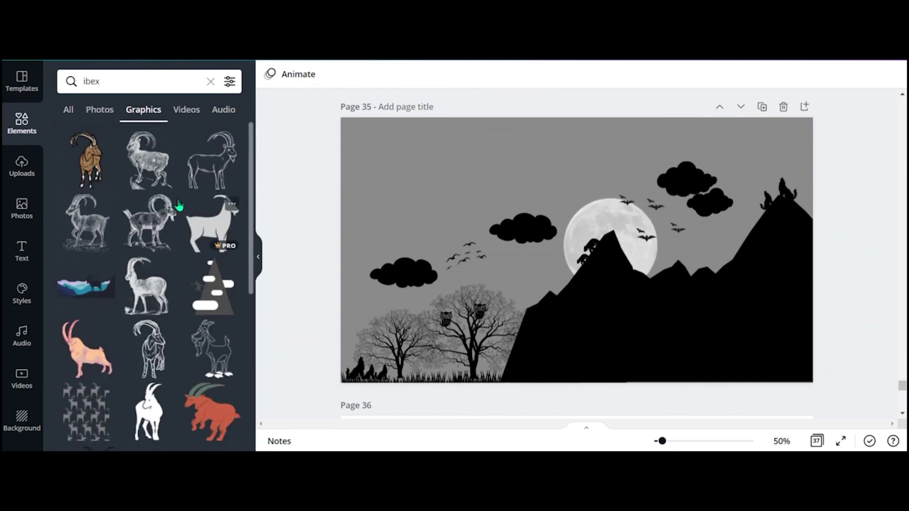
Add an ibex graphic, colour it black, shrink it to about 51 × 63 and tilt it at the foot of the left peak's right slope.
{"action": "left_click", "coordinate": [91, 227]}
{"action": "left_click_drag", "start_coordinate": [533, 304], "coordinate": [597, 236]}
{"action": "left_click_drag", "start_coordinate": [602, 220], "coordinate": [630, 242]}
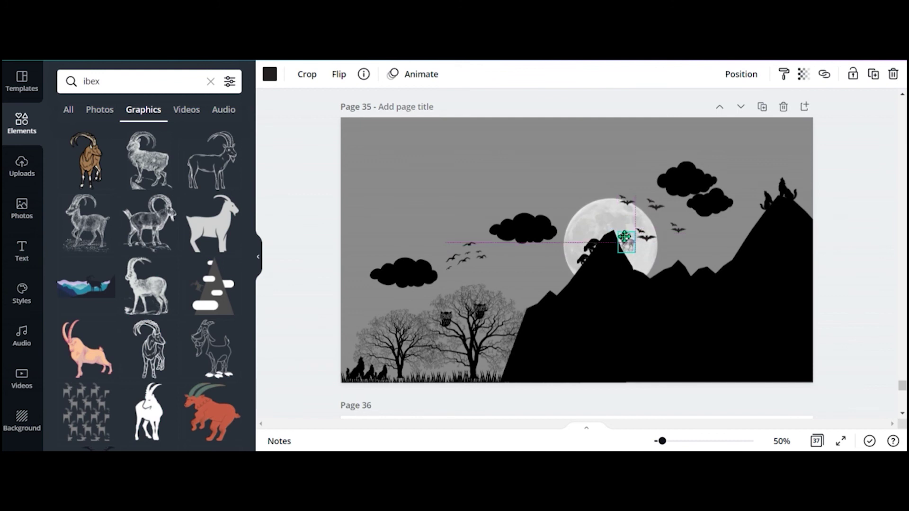
{"action": "left_click_drag", "start_coordinate": [619, 254], "coordinate": [619, 253]}
{"action": "left_click_drag", "start_coordinate": [625, 244], "coordinate": [638, 259]}
{"action": "left_click", "coordinate": [270, 74]}
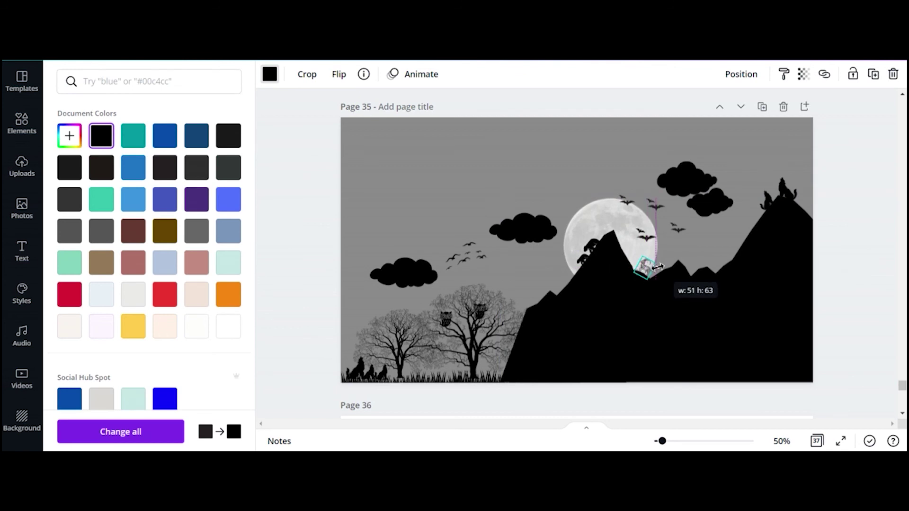
{"action": "left_click", "coordinate": [666, 312]}
Duplicate the ibex and set the copy, about 56 × 69, higher up the same slope, just above the first.
{"action": "left_click", "coordinate": [643, 270]}
{"action": "left_click", "coordinate": [874, 74]}
{"action": "left_click_drag", "start_coordinate": [649, 274], "coordinate": [641, 251]}
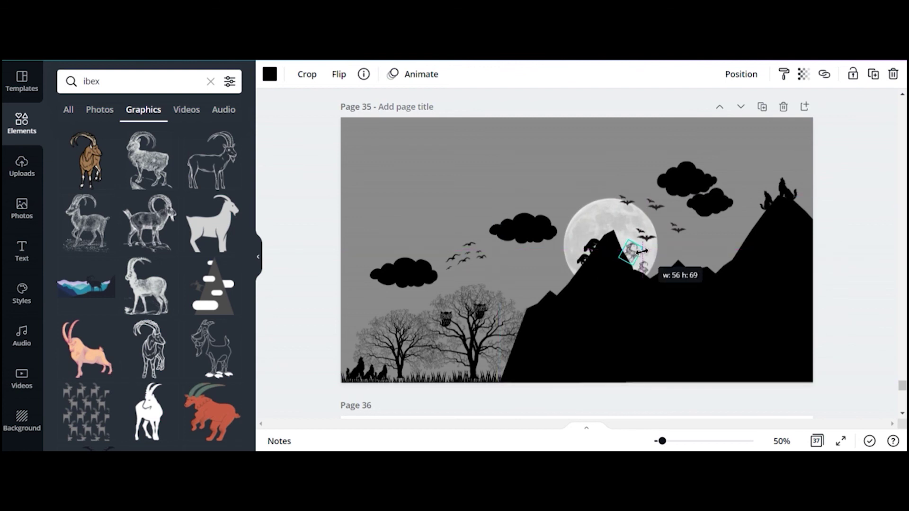
{"action": "left_click_drag", "start_coordinate": [642, 253], "coordinate": [606, 275]}
{"action": "left_click", "coordinate": [771, 287]}
{"action": "left_click", "coordinate": [854, 159]}
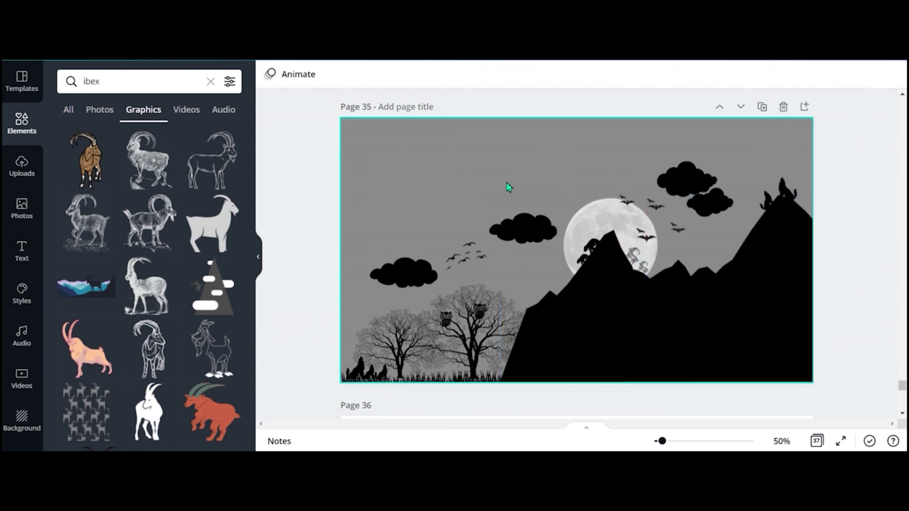
Move the large bat directly above the ibexes slightly higher in the sky.
{"action": "left_click", "coordinate": [559, 149]}
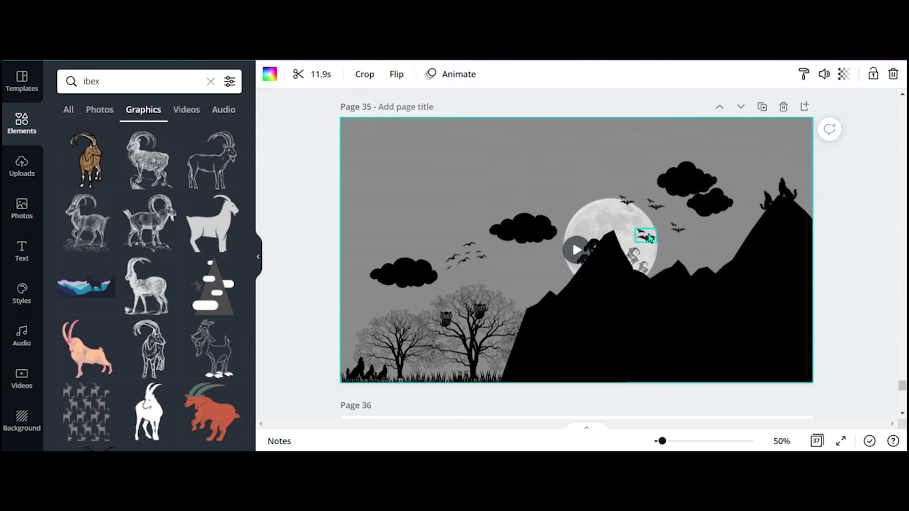
{"action": "left_click_drag", "start_coordinate": [651, 236], "coordinate": [651, 227]}
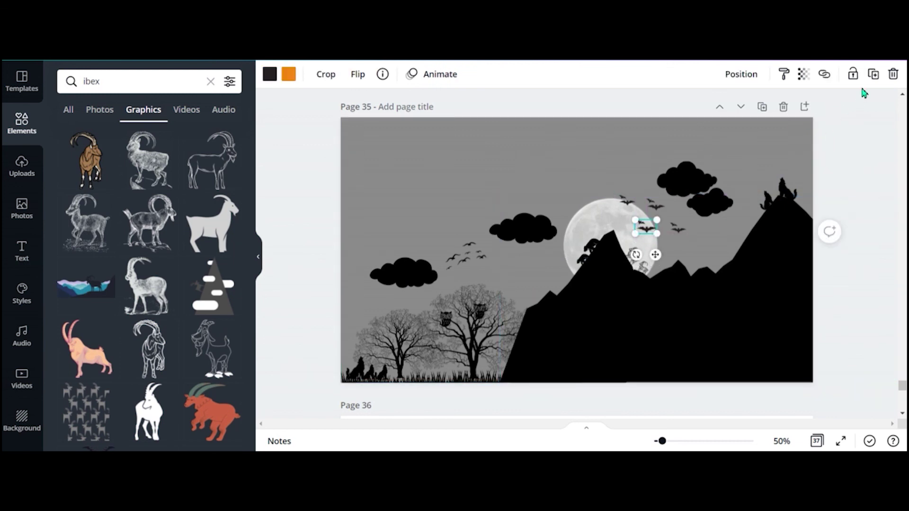
{"action": "left_click", "coordinate": [874, 75]}
{"action": "left_click", "coordinate": [586, 149]}
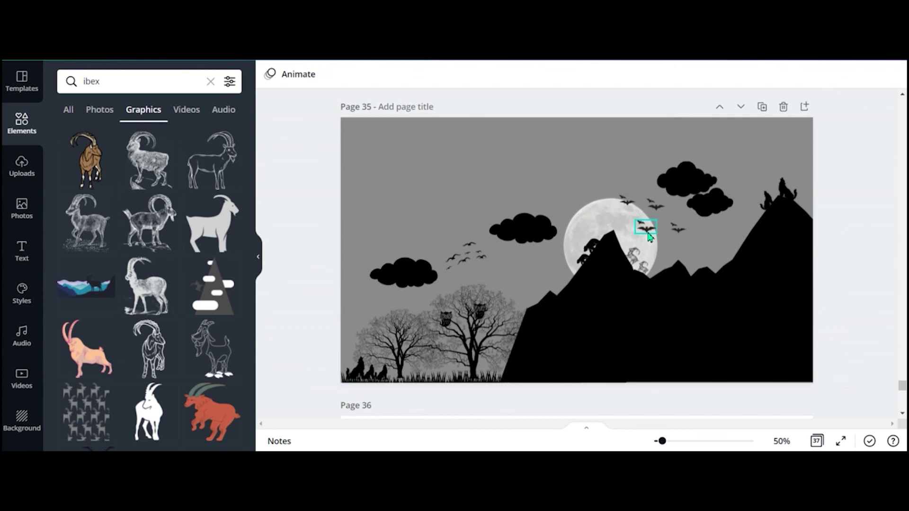
Set the moon video's transparency to 100 and play it to check the silhouettes.
{"action": "left_click", "coordinate": [845, 74]}
{"action": "left_click_drag", "start_coordinate": [761, 110], "coordinate": [804, 110]}
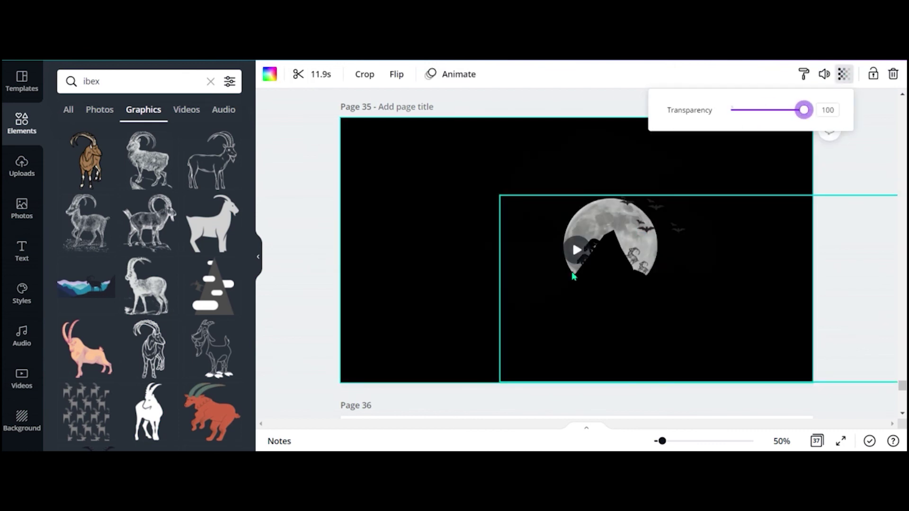
{"action": "left_click", "coordinate": [575, 256]}
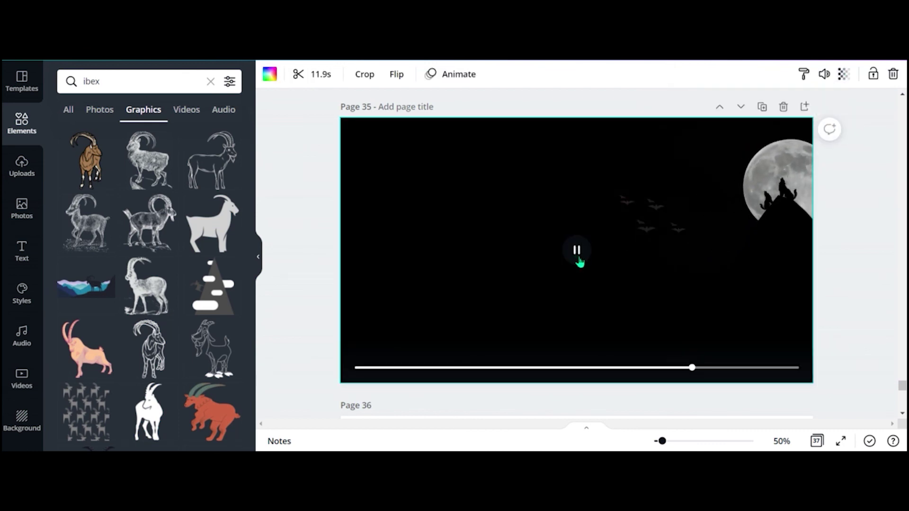
Recolour the dark grey of all four bats to pure black.
{"action": "left_click", "coordinate": [628, 202]}
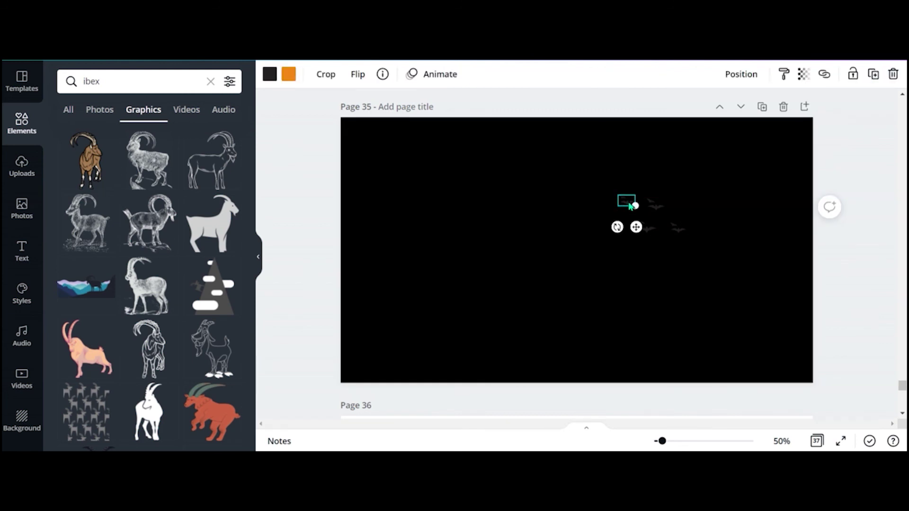
{"action": "left_click", "coordinate": [269, 75]}
{"action": "left_click", "coordinate": [99, 136]}
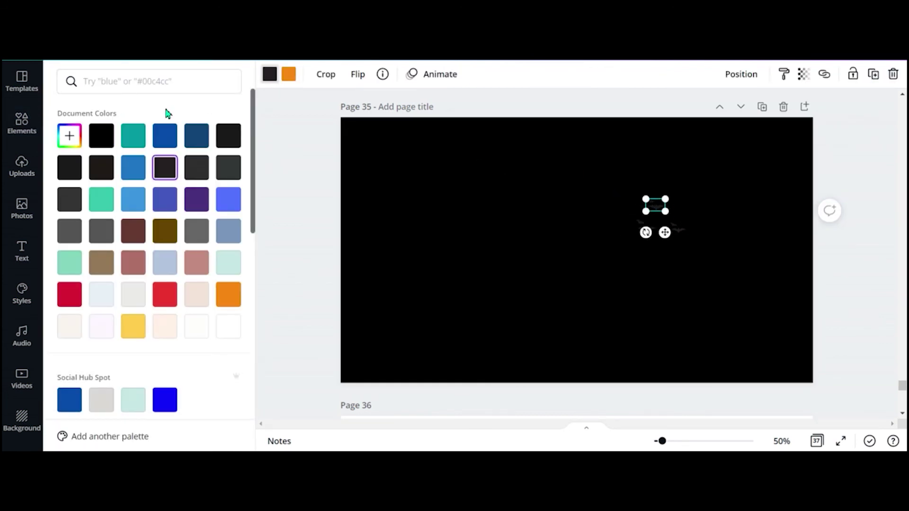
{"action": "left_click_drag", "start_coordinate": [661, 209], "coordinate": [681, 232]}
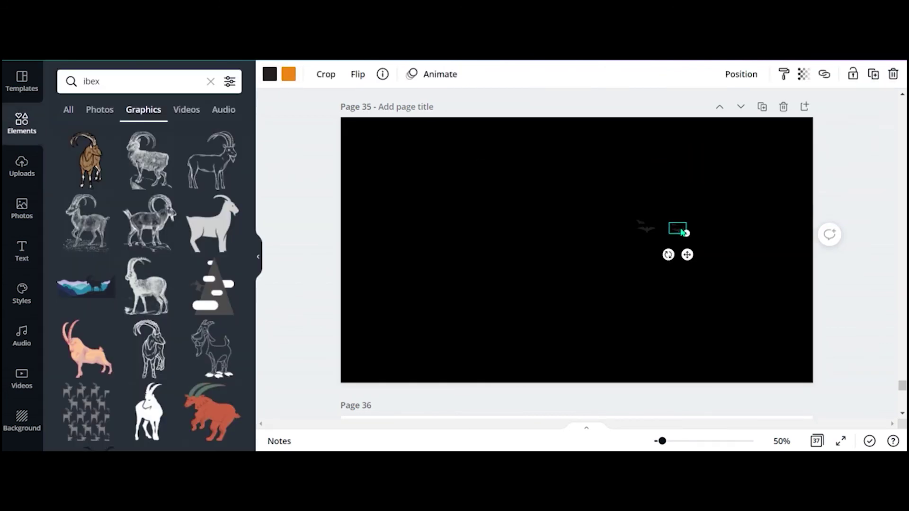
{"action": "left_click", "coordinate": [275, 77]}
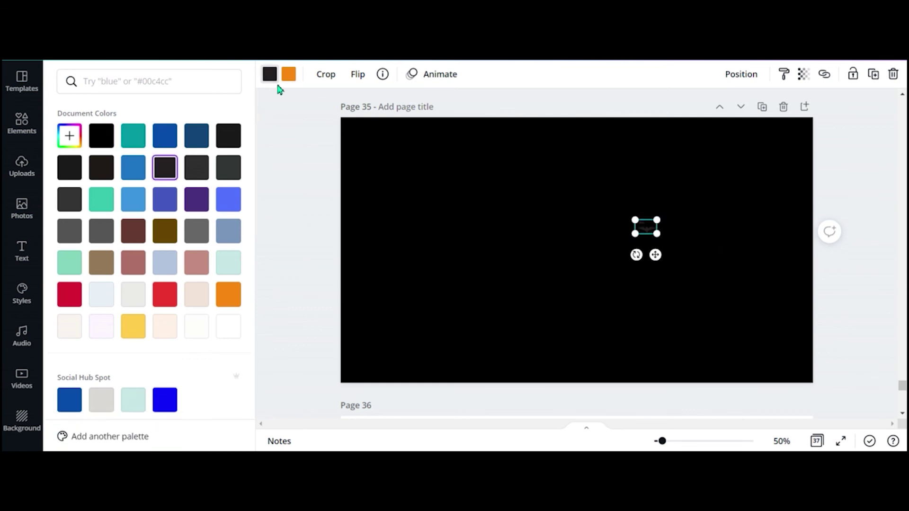
{"action": "left_click", "coordinate": [101, 136]}
{"action": "left_click", "coordinate": [549, 207]}
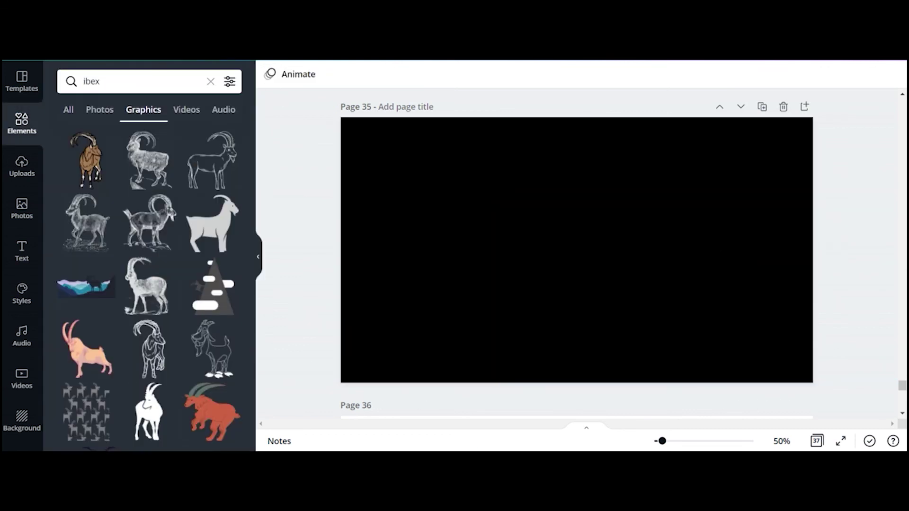
Play the moon video to check that the recoloured bats blend into the black sky.
{"action": "left_click", "coordinate": [558, 204]}
{"action": "left_click", "coordinate": [577, 250]}
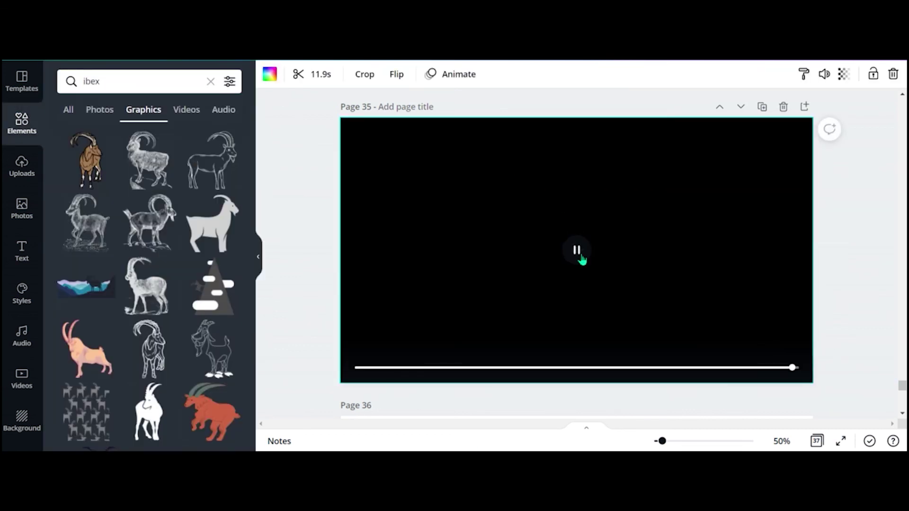
{"action": "left_click", "coordinate": [577, 250]}
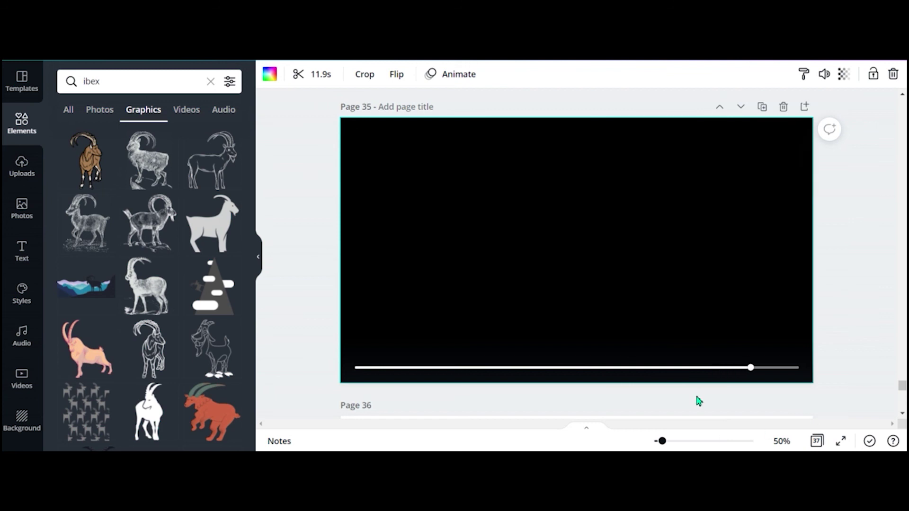
Move the left and middle clouds slightly lower into the moon's path, playing the video to check their position.
{"action": "left_click_drag", "start_coordinate": [700, 377], "coordinate": [469, 381]}
{"action": "left_click_drag", "start_coordinate": [395, 272], "coordinate": [394, 283]}
{"action": "left_click", "coordinate": [433, 234]}
{"action": "left_click", "coordinate": [579, 251]}
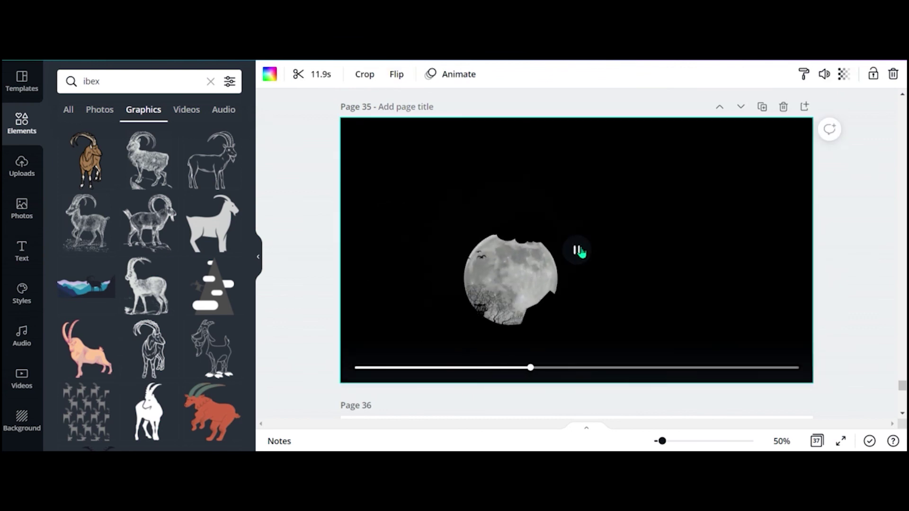
{"action": "left_click", "coordinate": [579, 251]}
{"action": "left_click", "coordinate": [523, 239]}
{"action": "left_click_drag", "start_coordinate": [523, 238], "coordinate": [523, 250]}
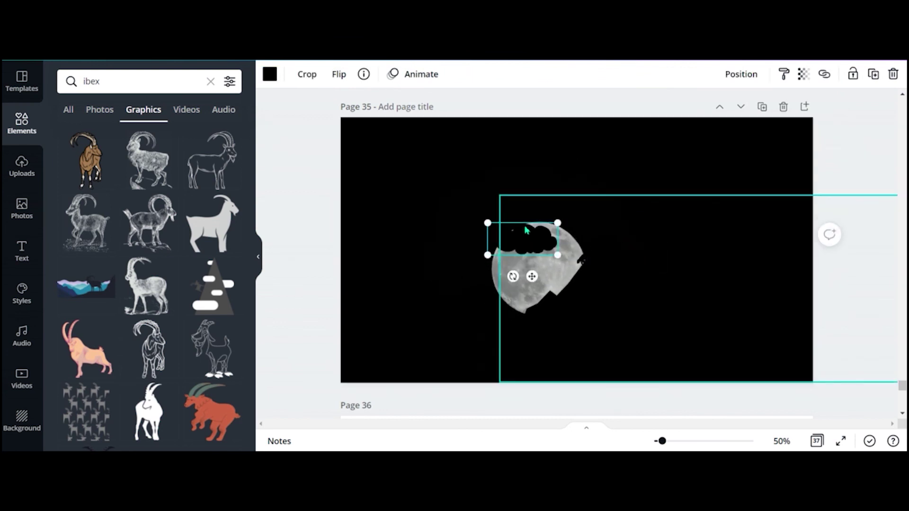
Play the moon video again to preview the moon passing behind the bats, bears, ibexes and mountains.
{"action": "left_click", "coordinate": [664, 205]}
{"action": "left_click", "coordinate": [577, 250]}
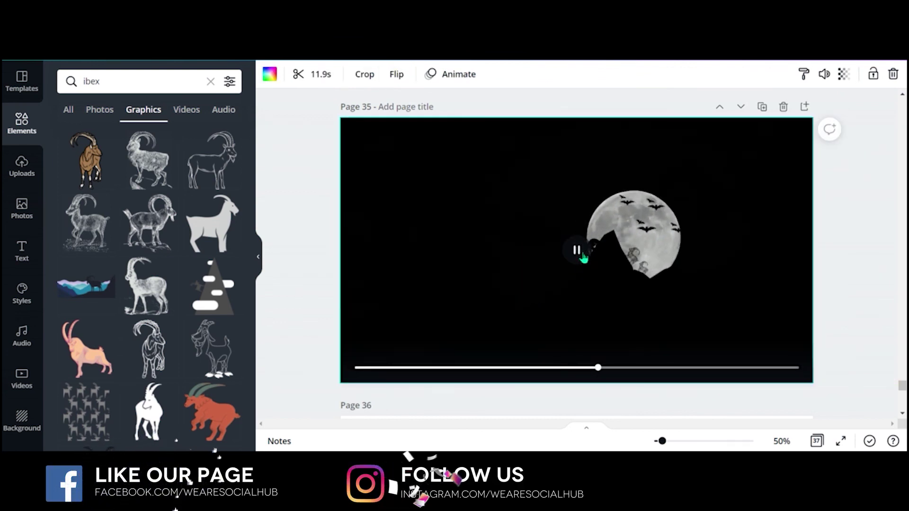
{"action": "left_click", "coordinate": [586, 254]}
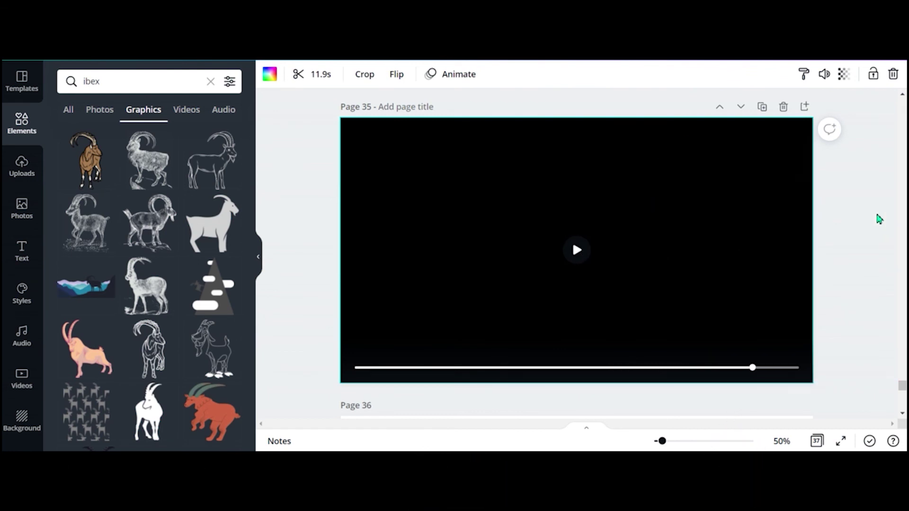